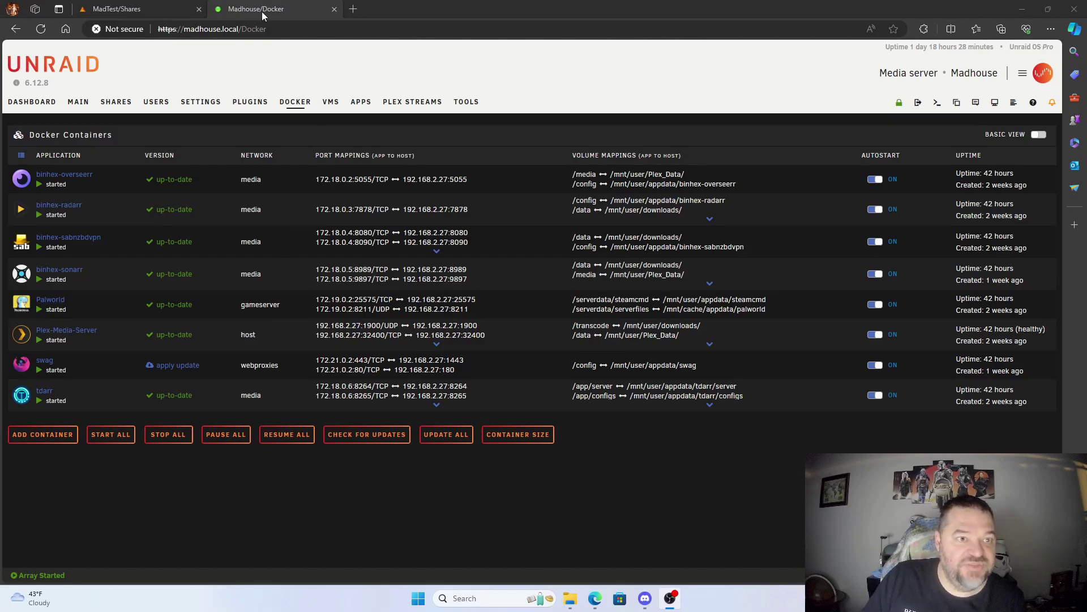
Step: Compare the MadTest and Madhouse Docker container lists, then open Madhouse's Shares page
click(140, 9)
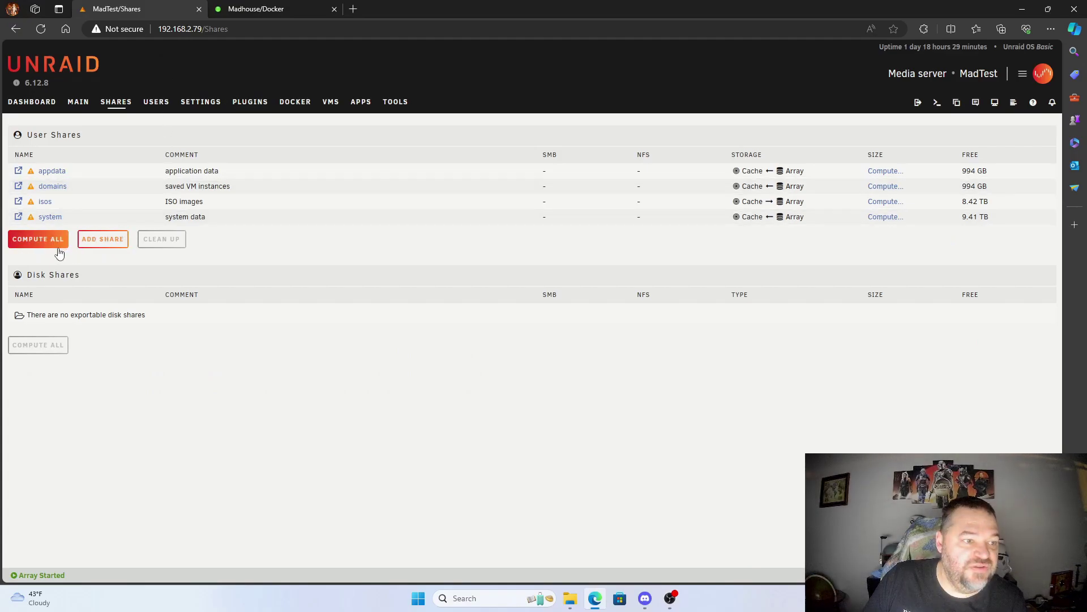
click(289, 106)
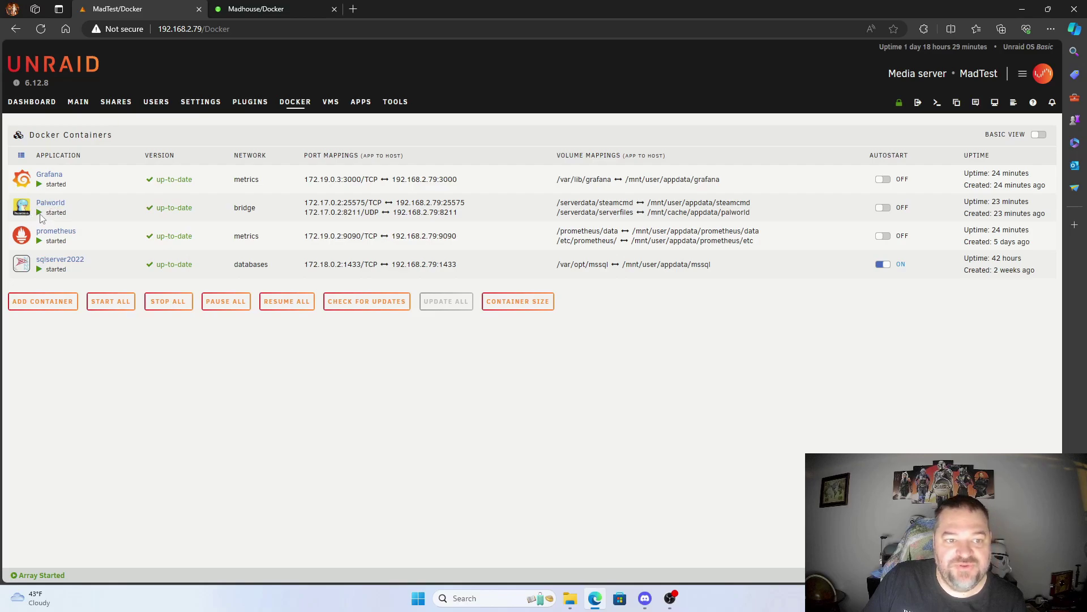
click(249, 12)
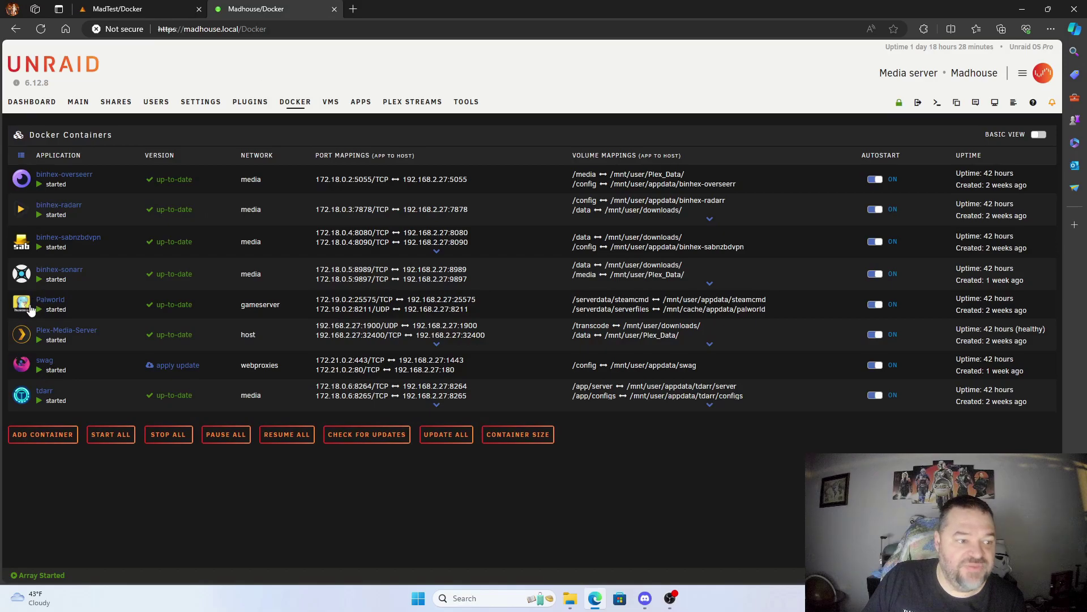
click(136, 10)
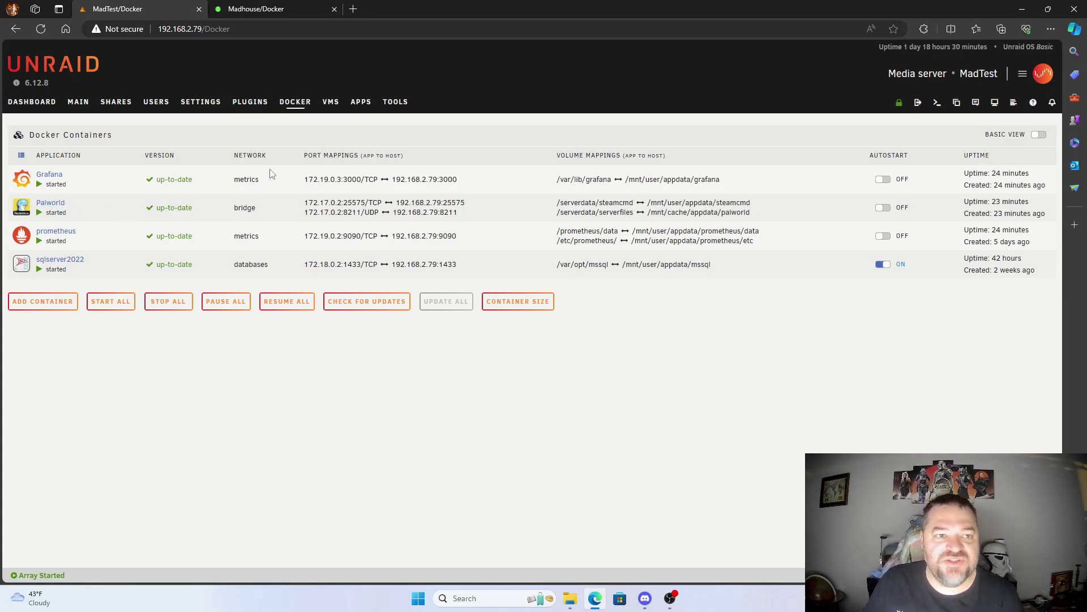
click(249, 10)
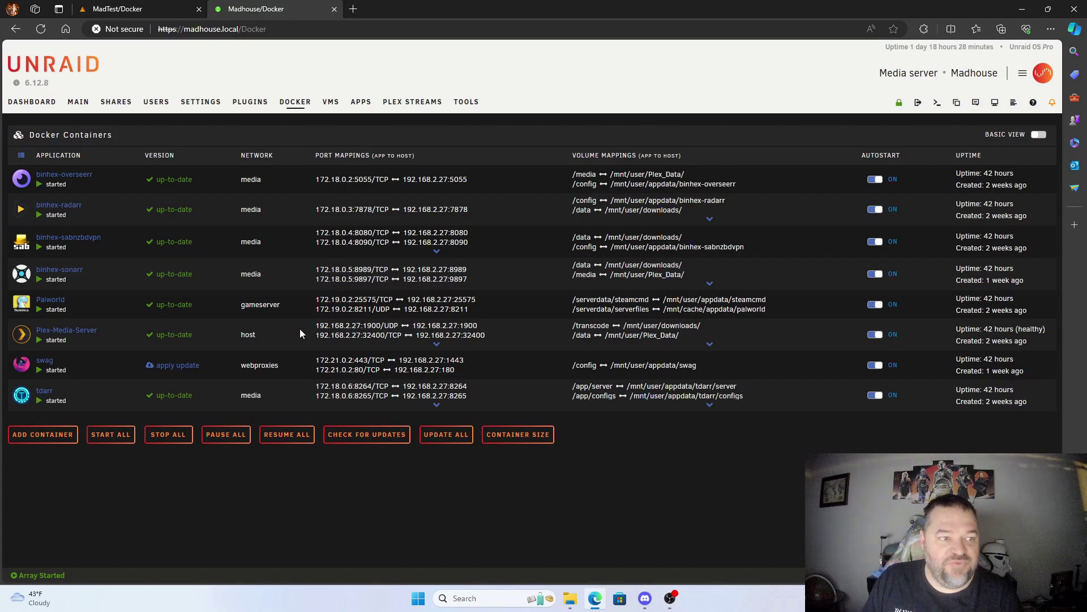
click(116, 103)
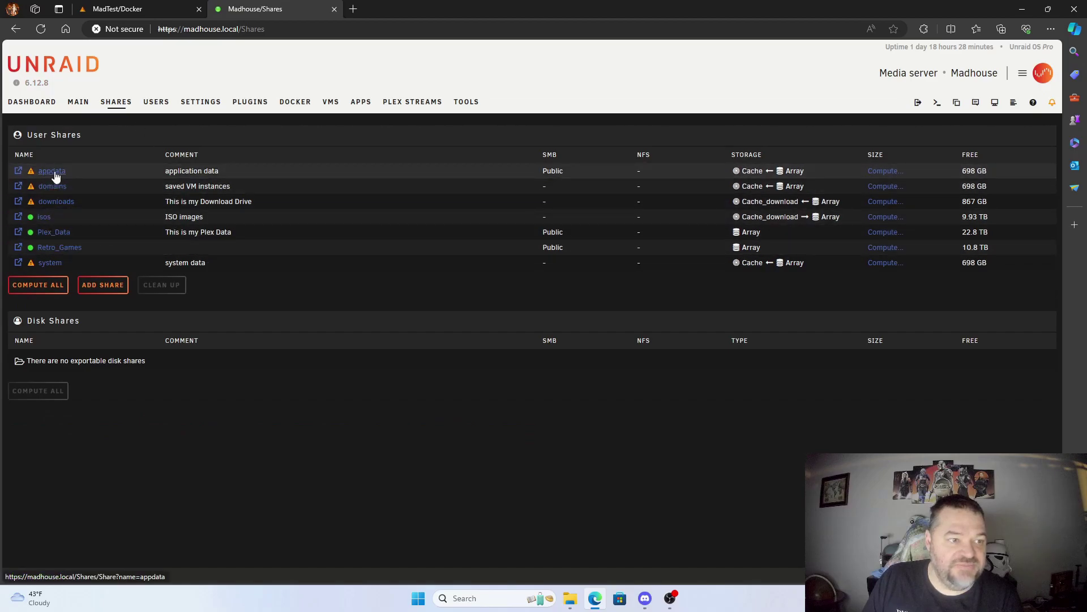
Step: Browse Madhouse's appdata through palworld/Pal/Saved/SaveGames/0 into the world ID folder
click(19, 171)
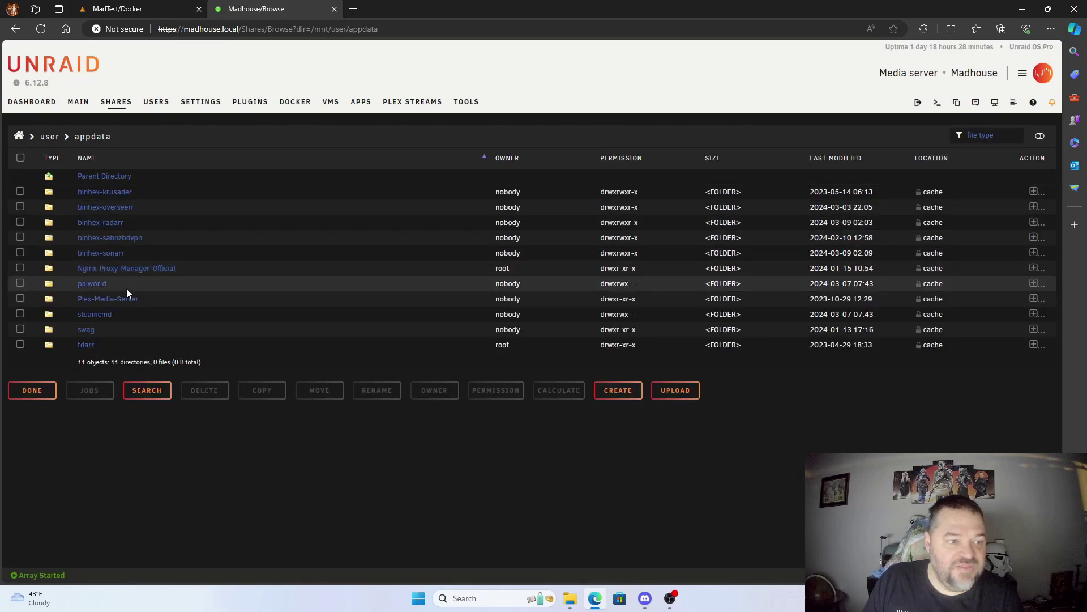
click(97, 284)
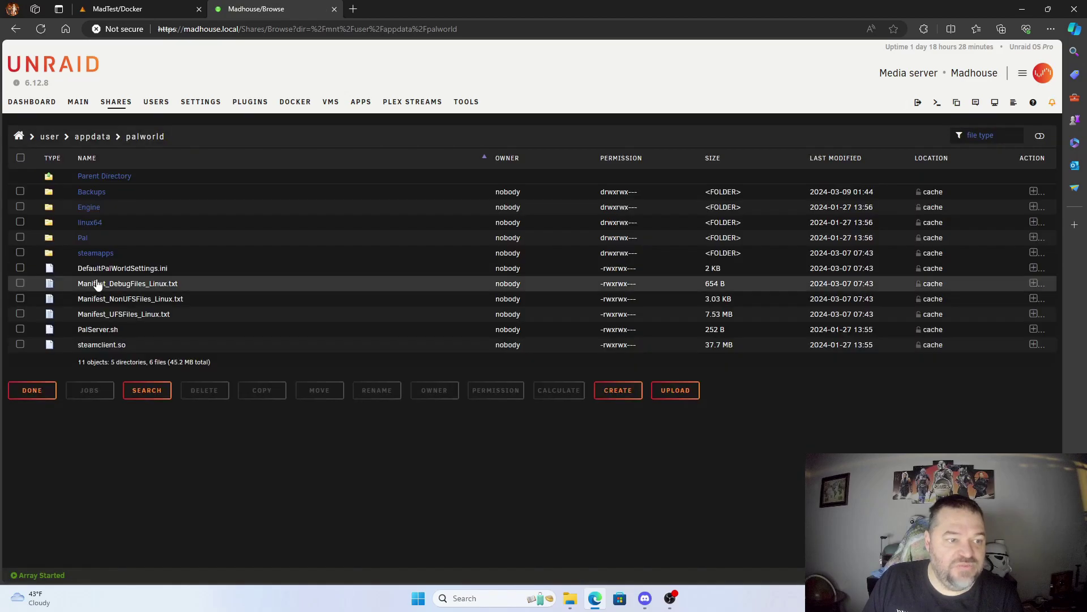
click(88, 242)
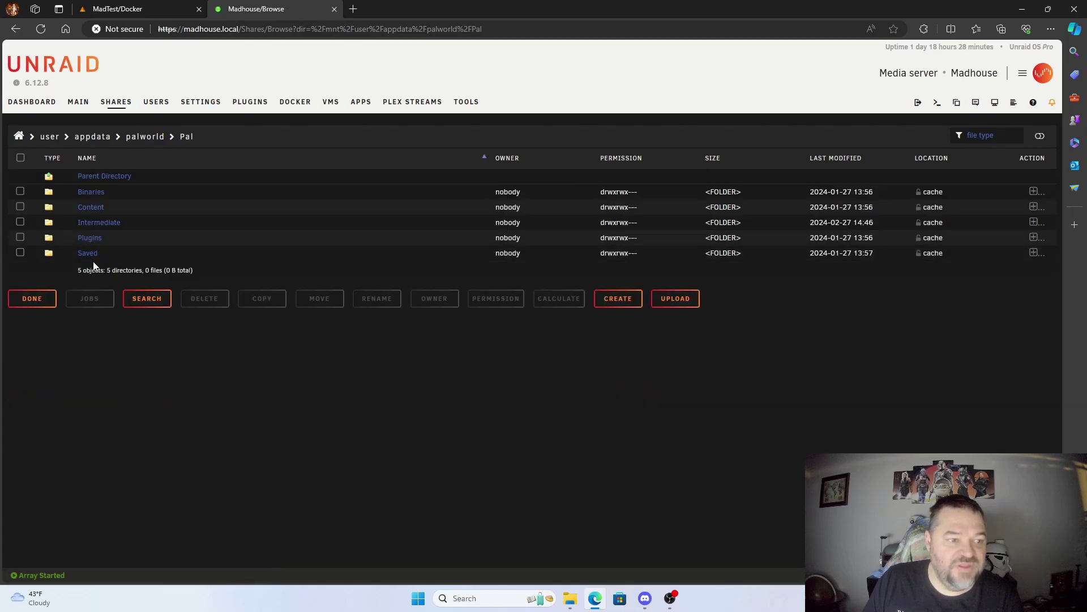
click(89, 254)
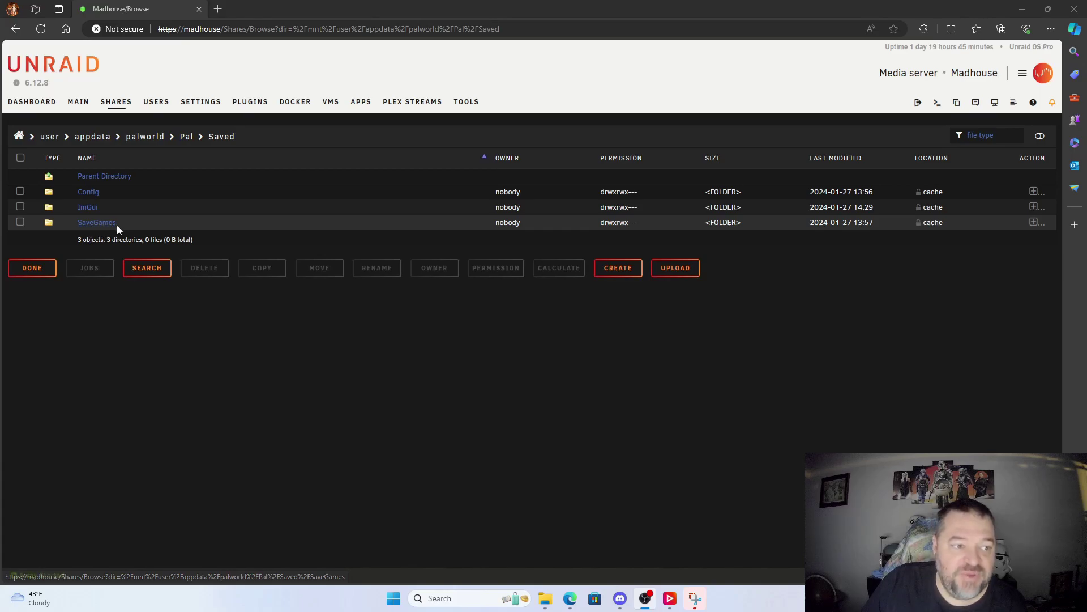
click(98, 225)
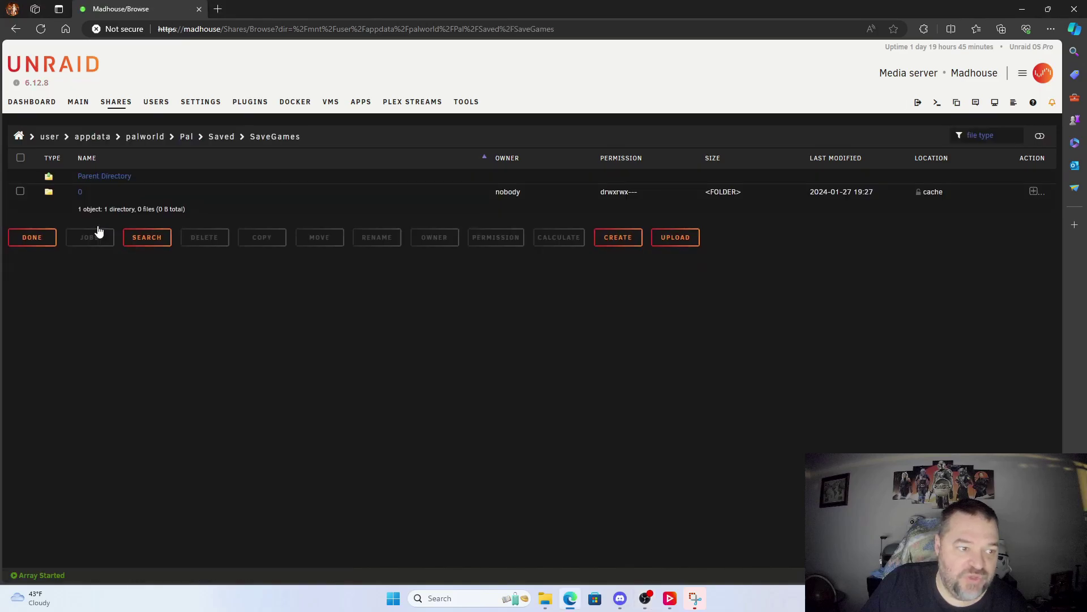
click(80, 192)
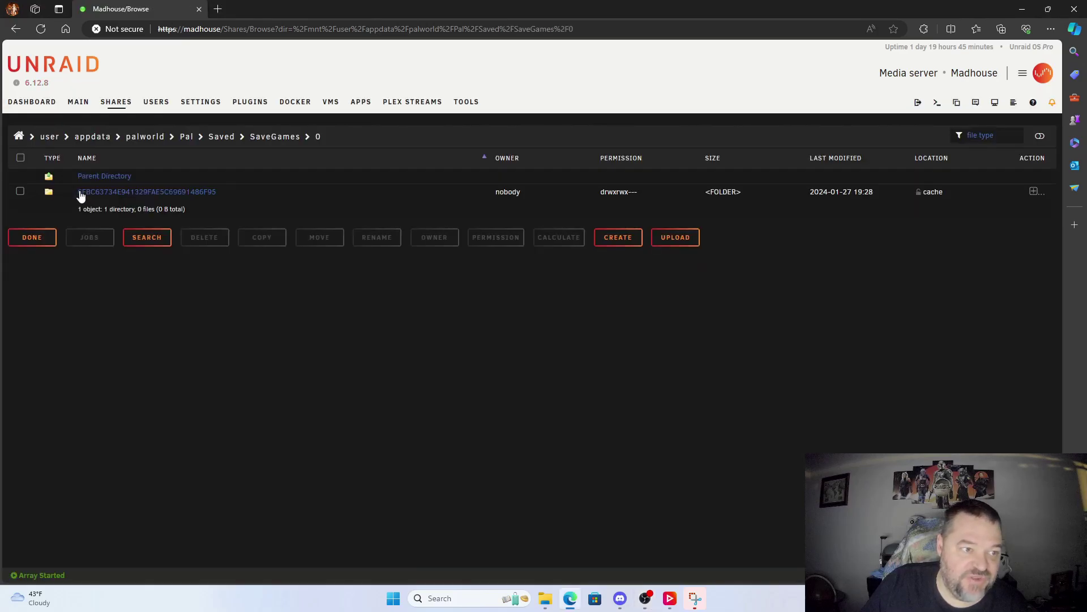
click(160, 194)
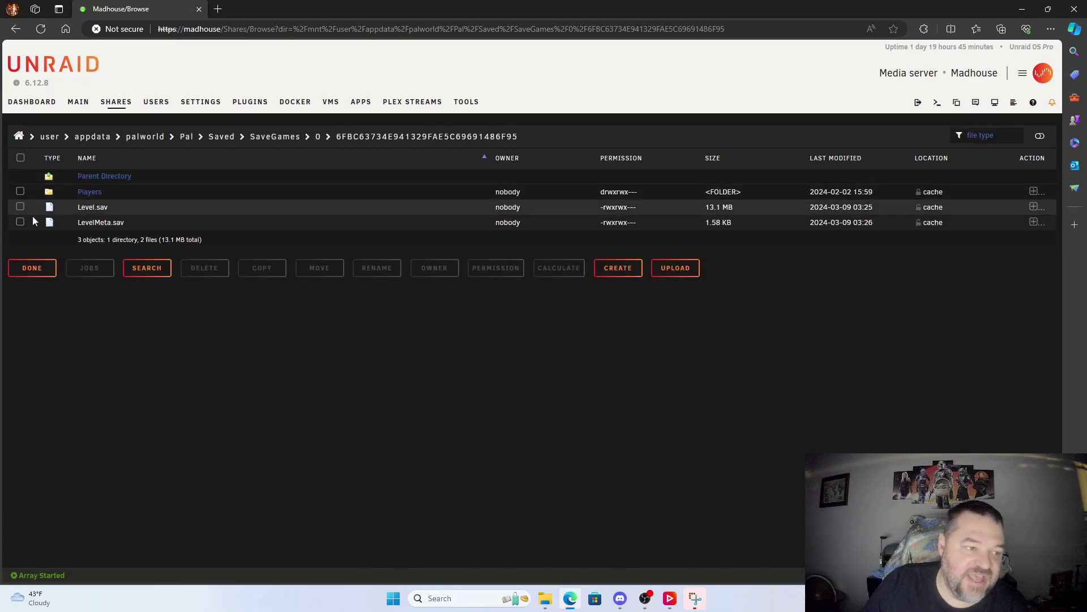
Step: Inspect the world's Players folder, then climb back up to the SaveGames/0 folder
click(93, 193)
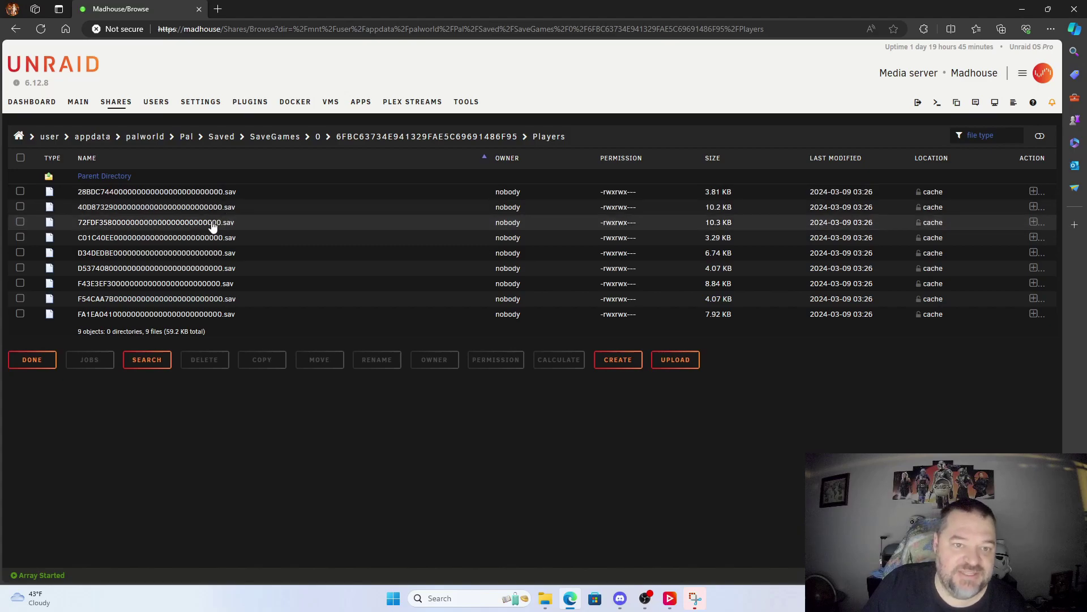
click(410, 140)
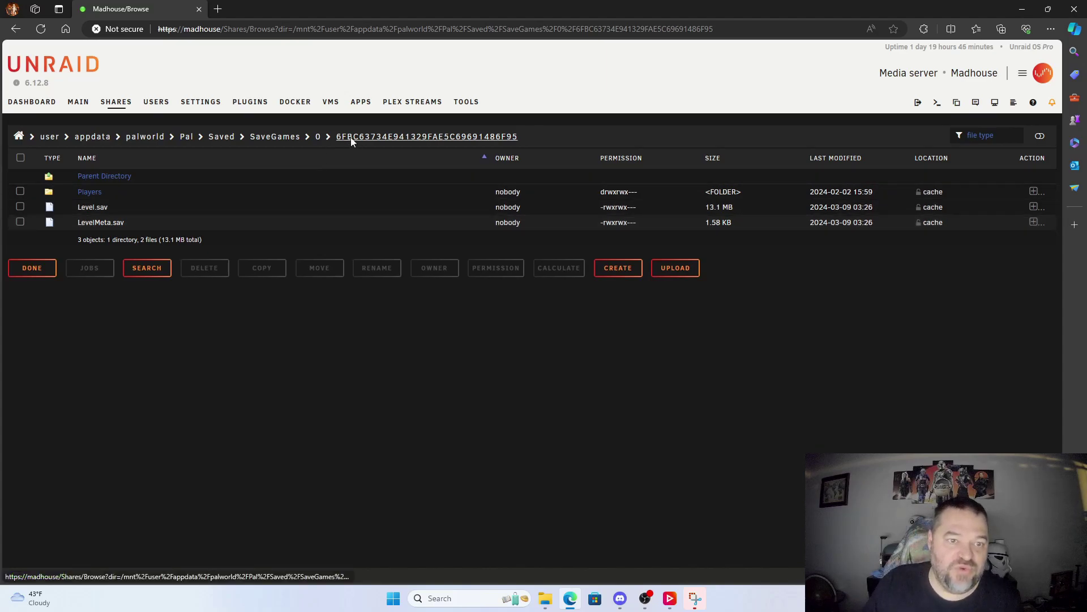
click(318, 138)
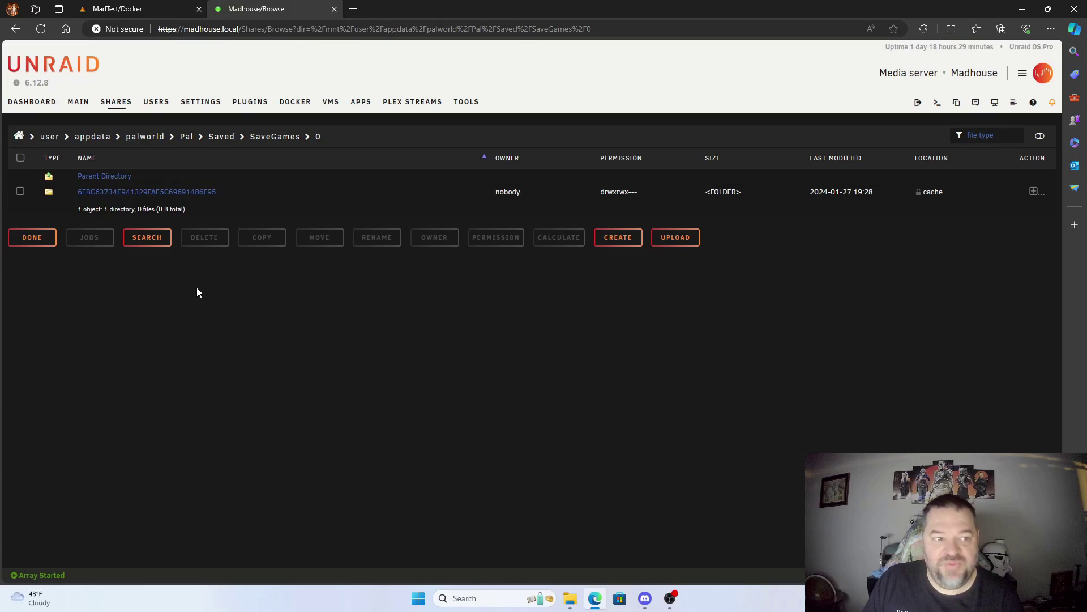
Step: Set SMB Export to Yes on MadTest's appdata share and apply it
click(127, 12)
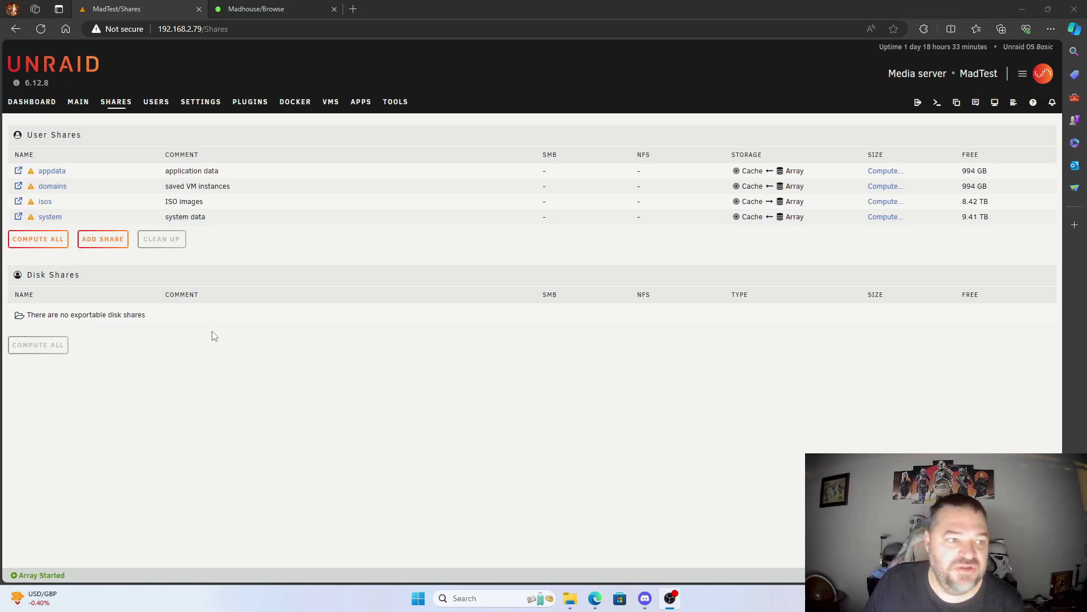
click(52, 171)
scroll(305, 317, down, 3)
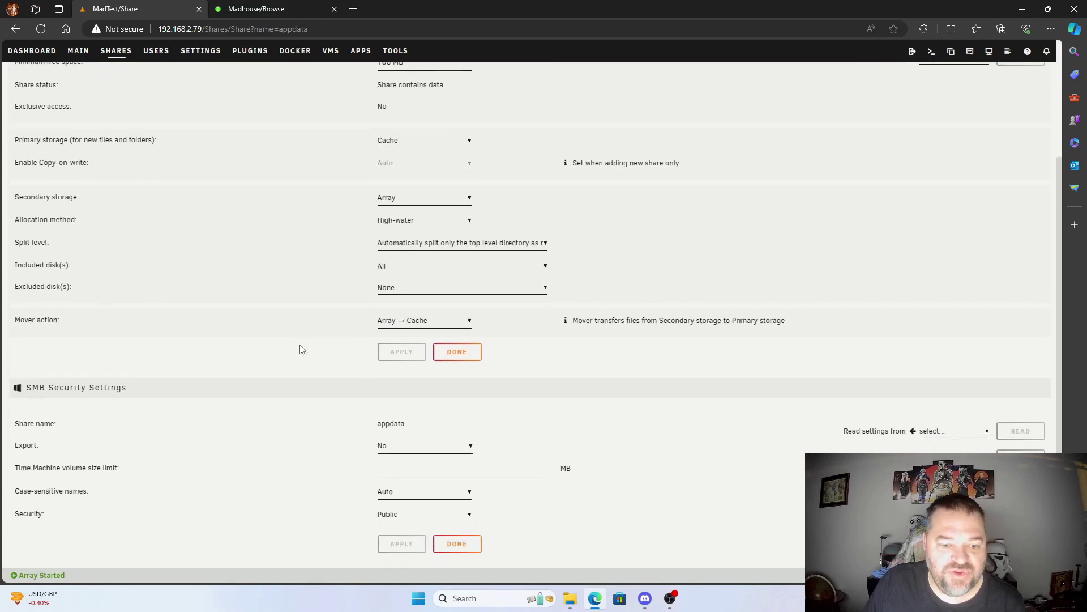
click(423, 448)
click(404, 471)
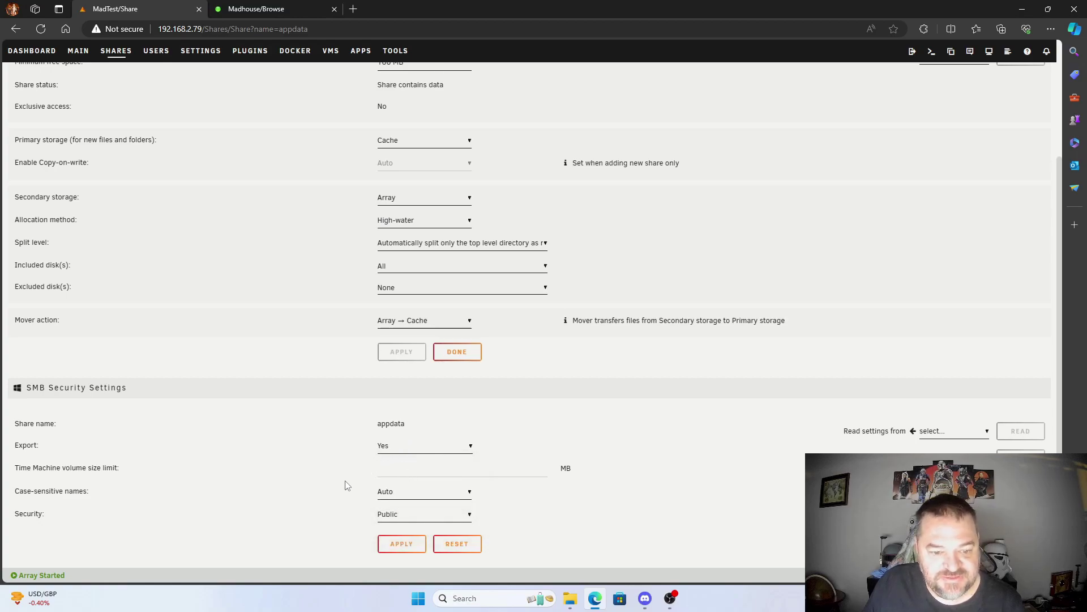
click(399, 547)
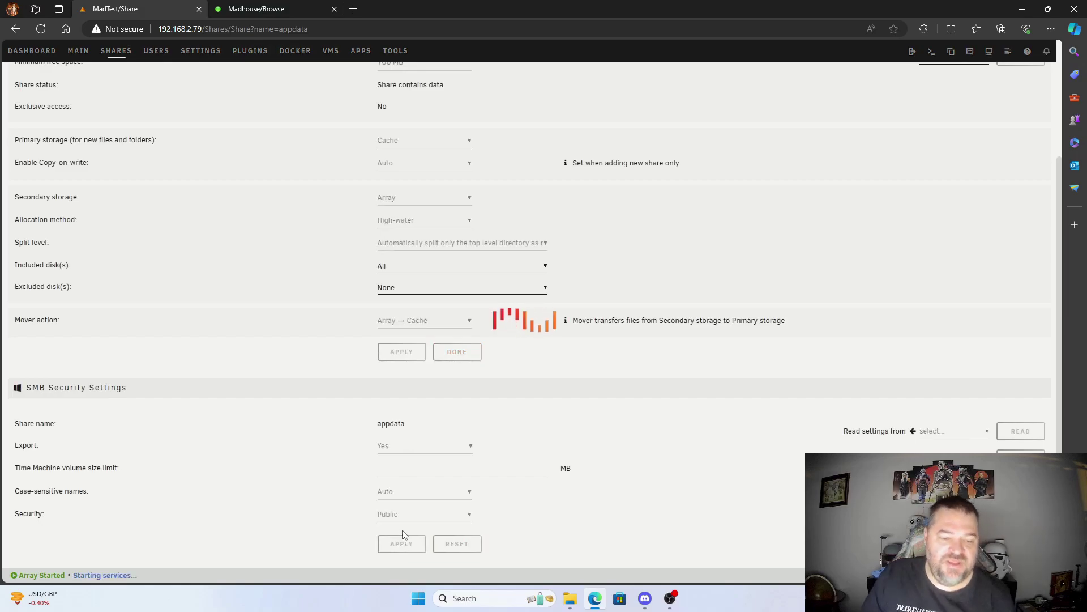
scroll(397, 337, down, 3)
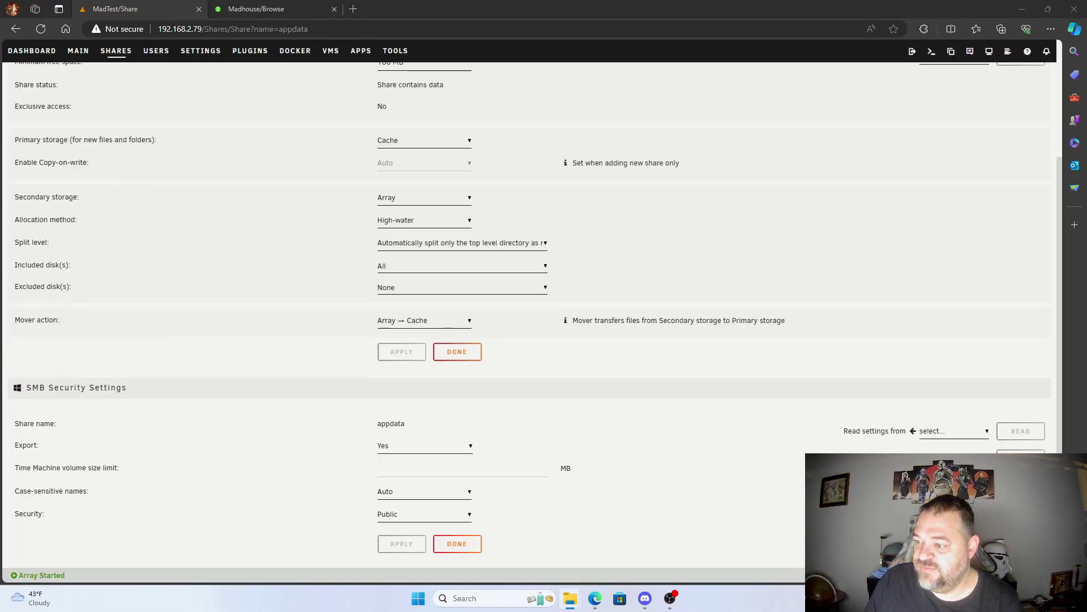
Step: Center File Explorer and start Map Network Drive from This PC
drag(1086, 168, 461, 158)
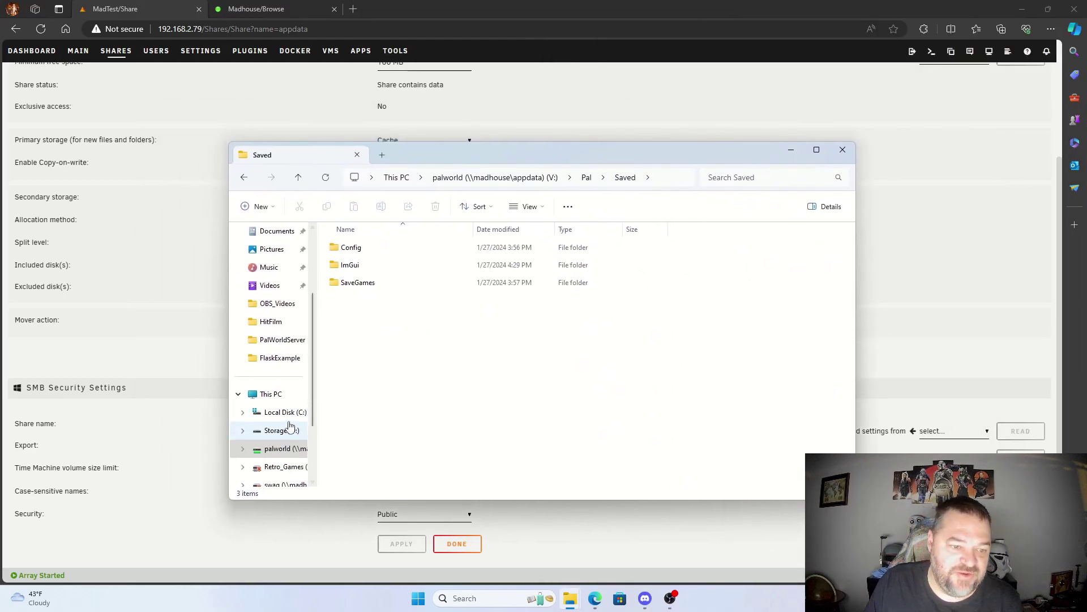
click(270, 395)
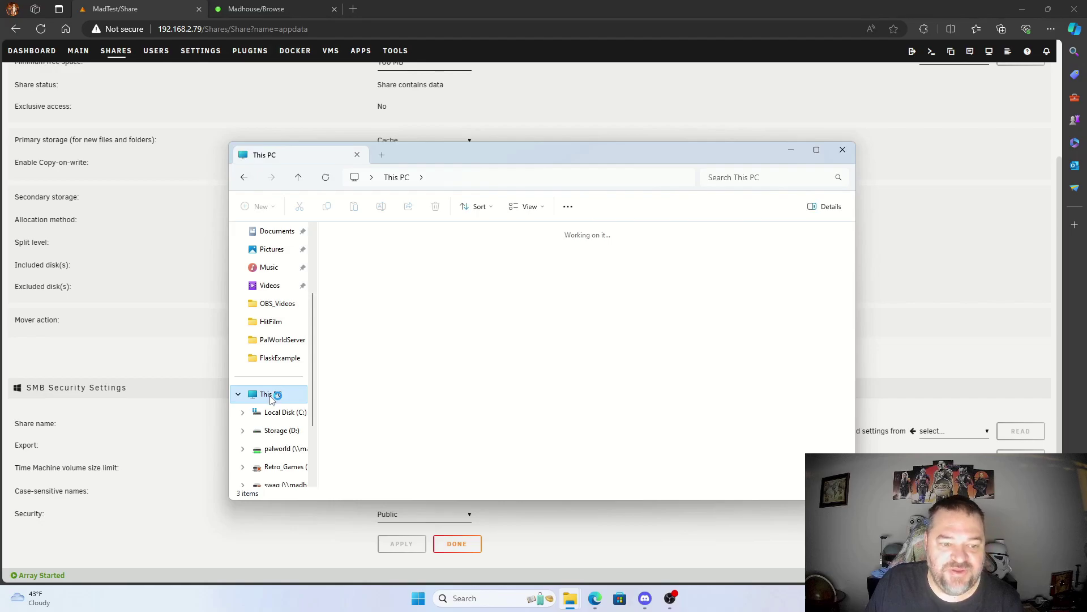
right_click(272, 396)
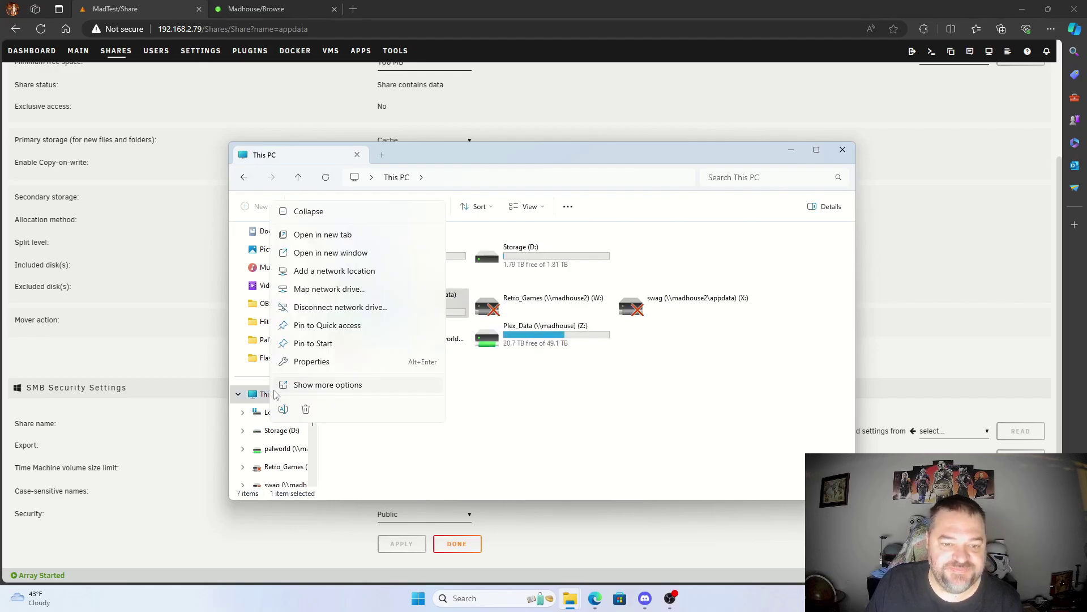
click(333, 293)
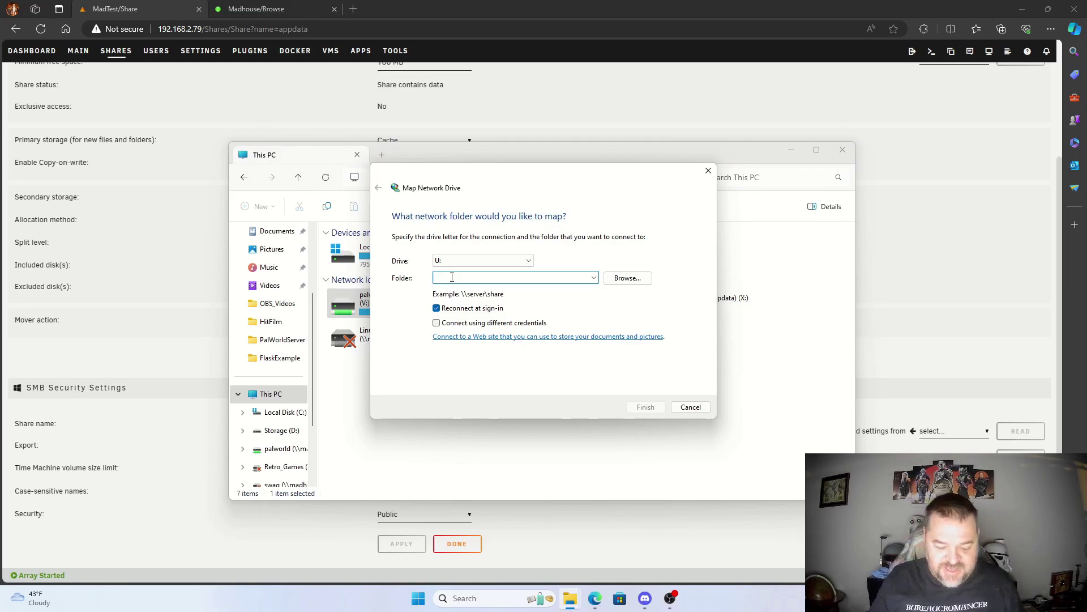
Step: Enter \\madtest as the folder path and browse that server
text(192)
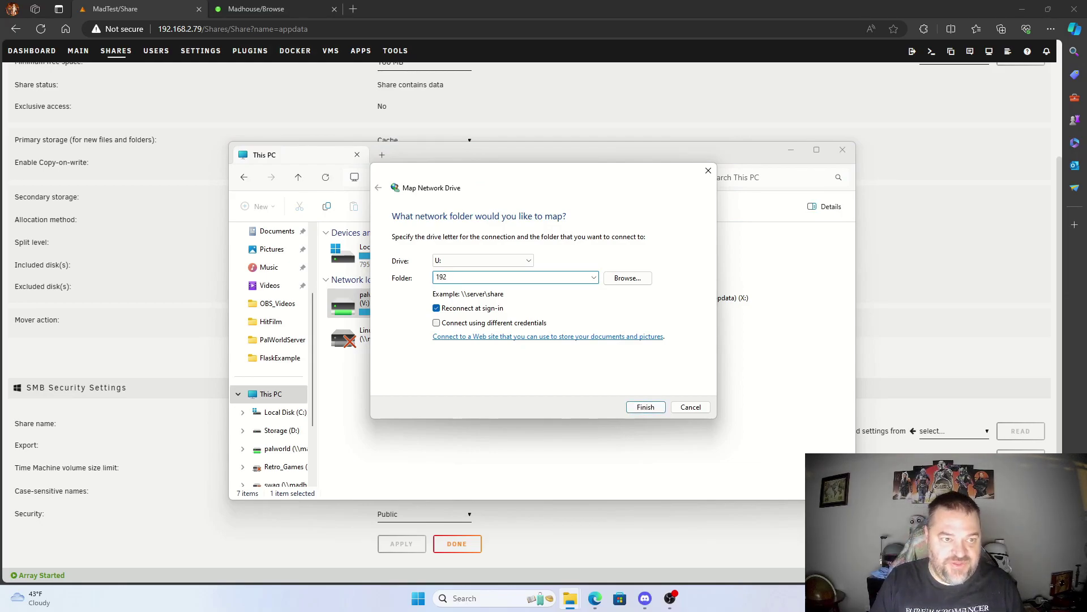
key(BackSpace)
text(1)
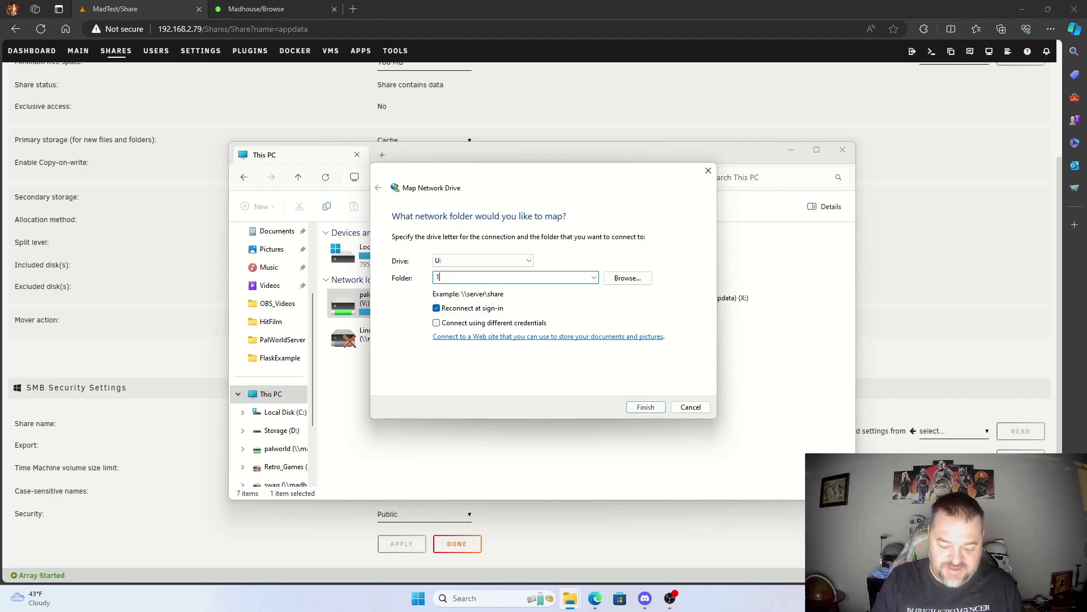
key(BackSpace)
text(madtest)
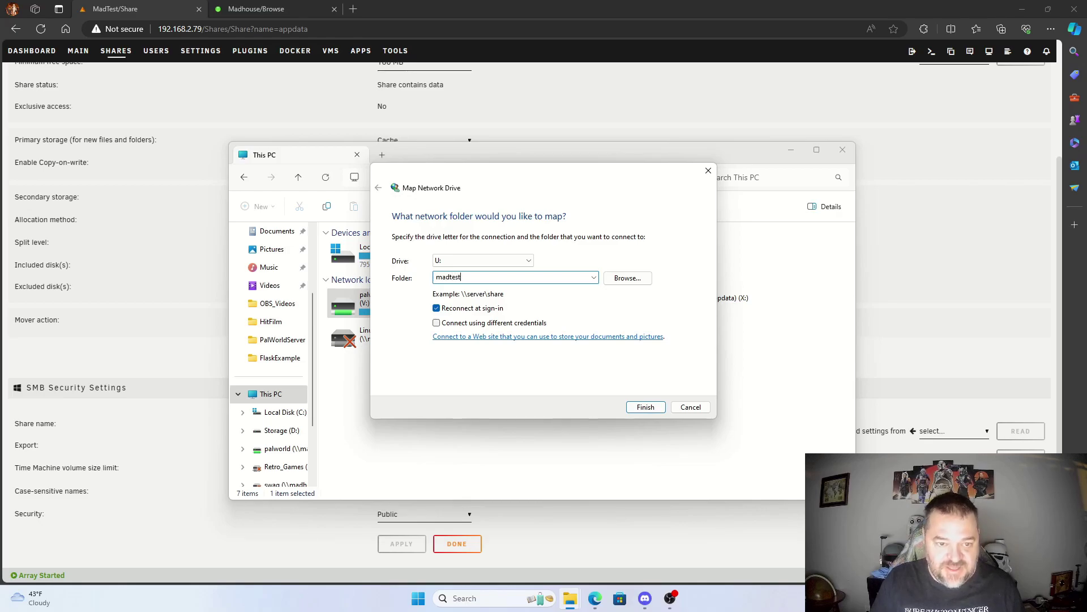
click(626, 279)
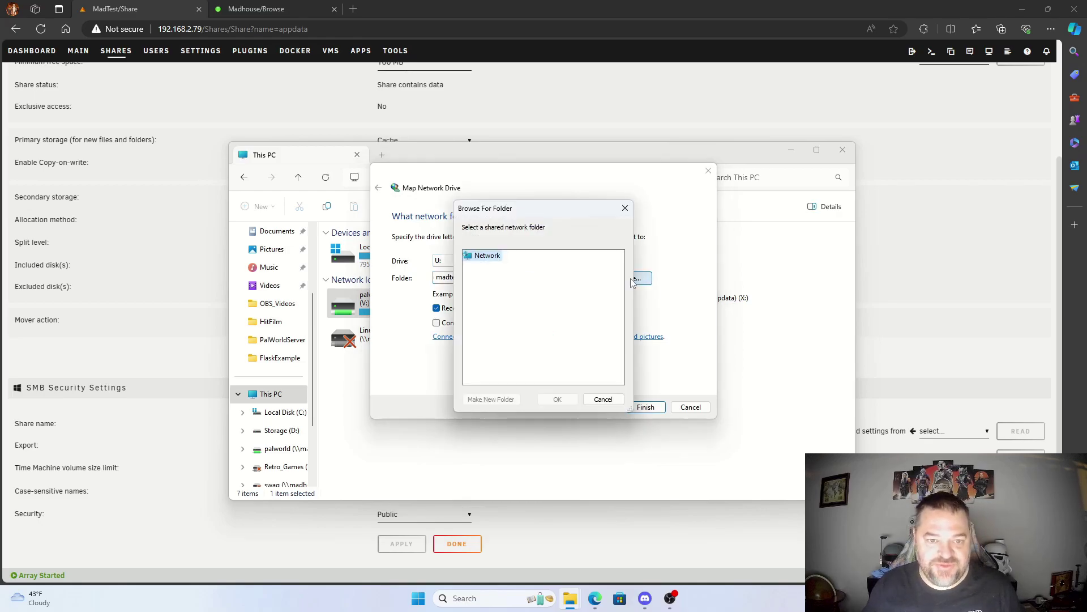
click(603, 400)
double_click(436, 277)
click(436, 276)
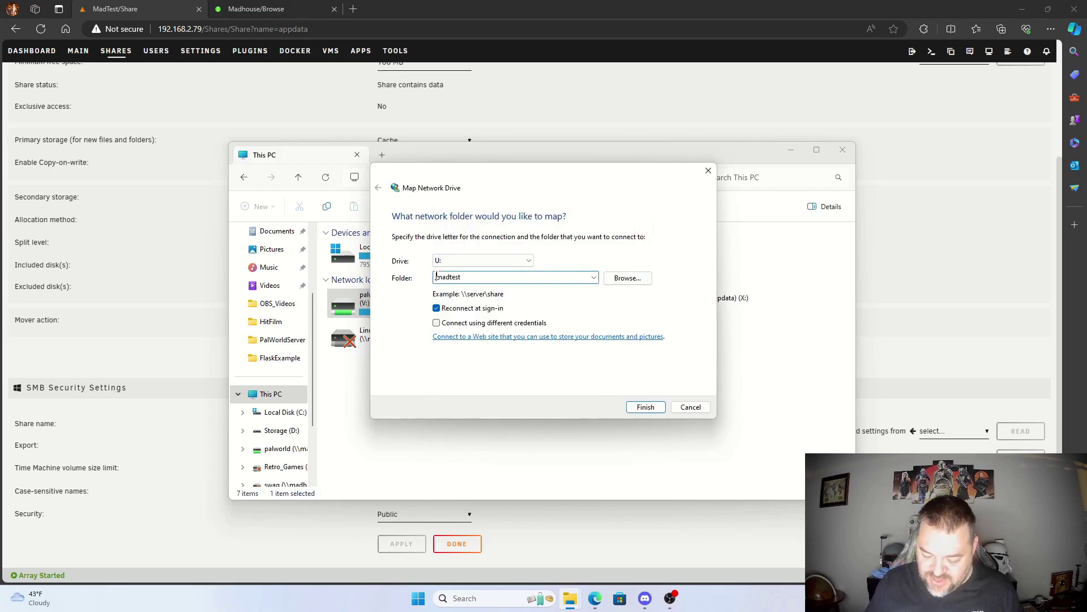
text(\\)
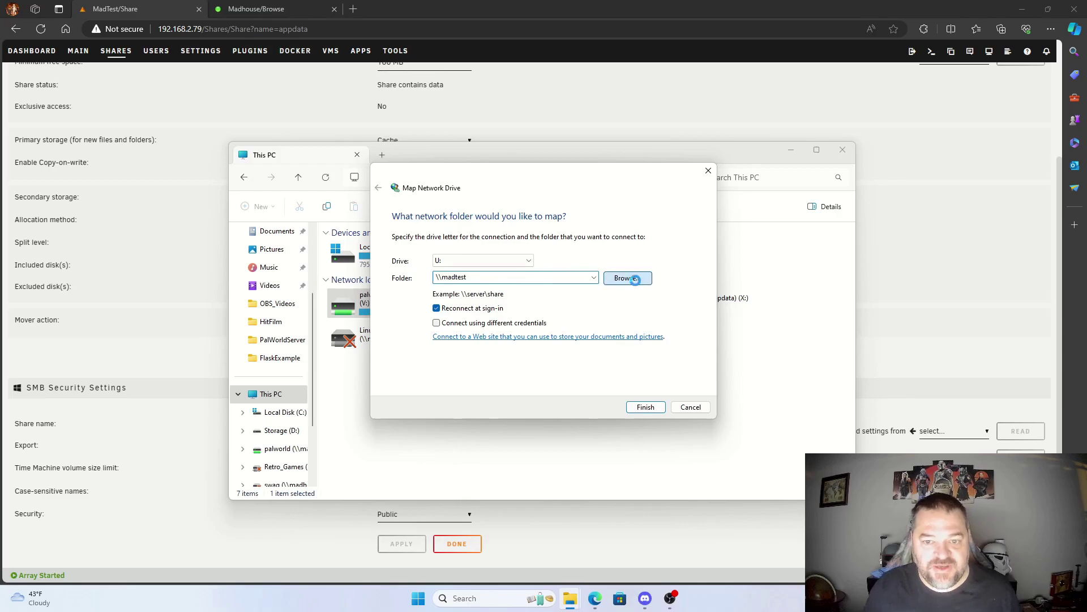
click(636, 279)
Step: Sign in to madtest with the account username and password, remembering the credentials
click(467, 268)
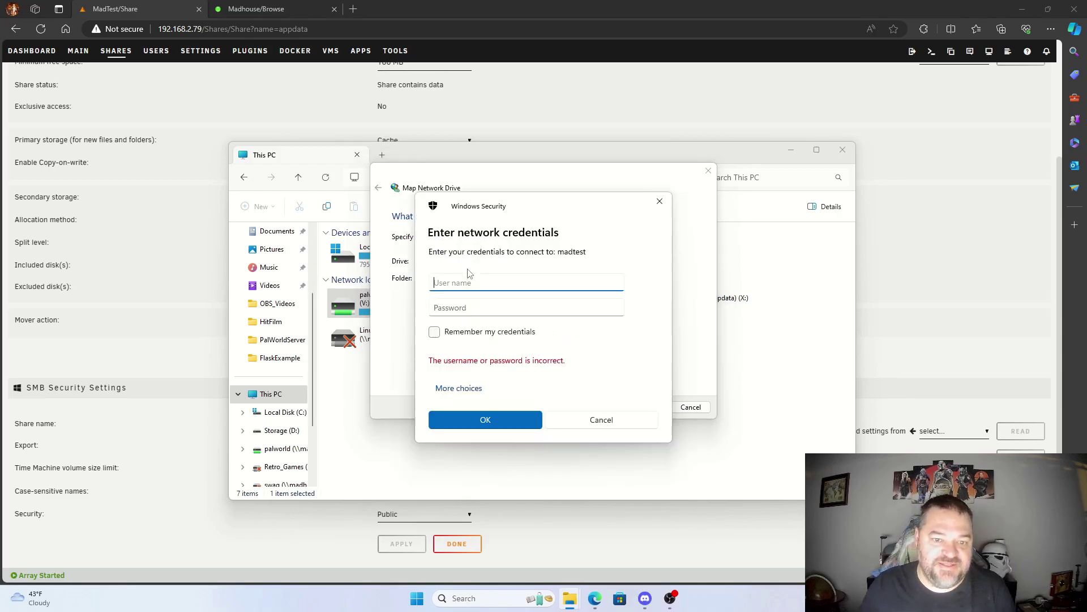
text(madtc)
key(Tab)
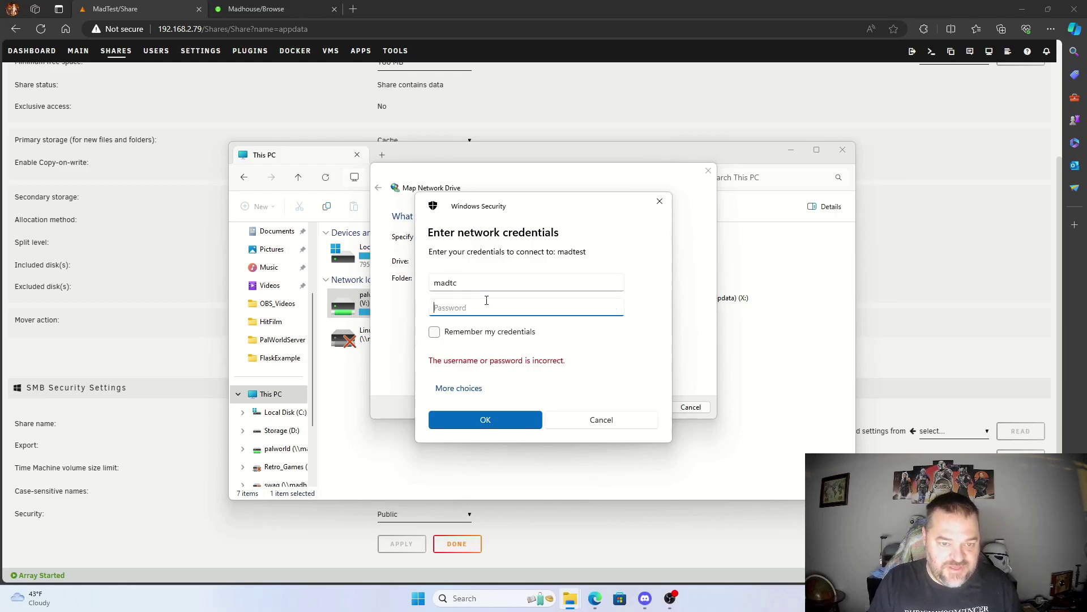
text(m)
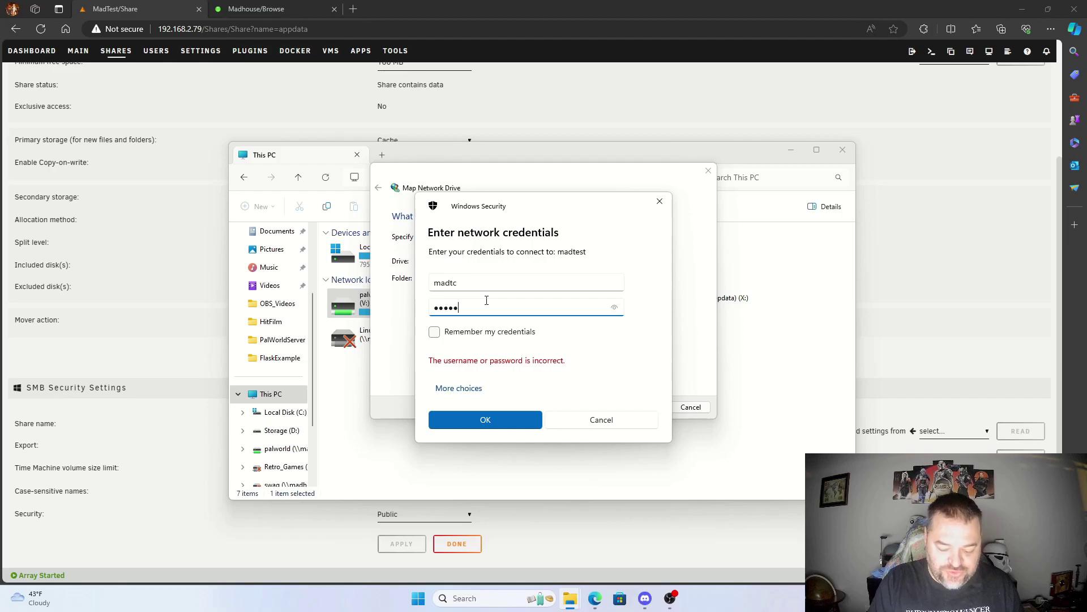
key(BackSpace)
text(ma)
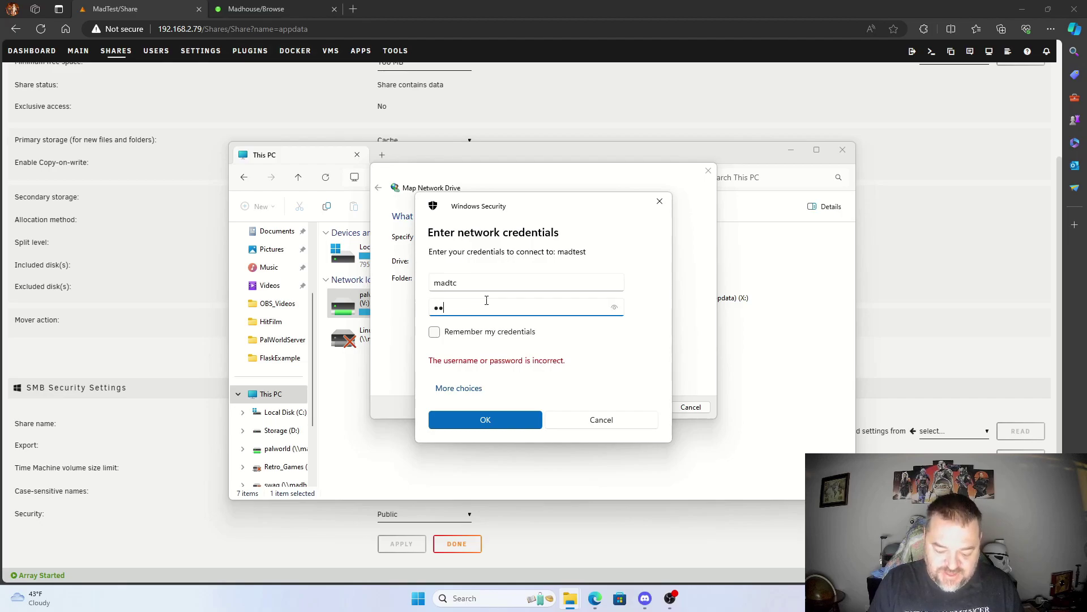
text(s)
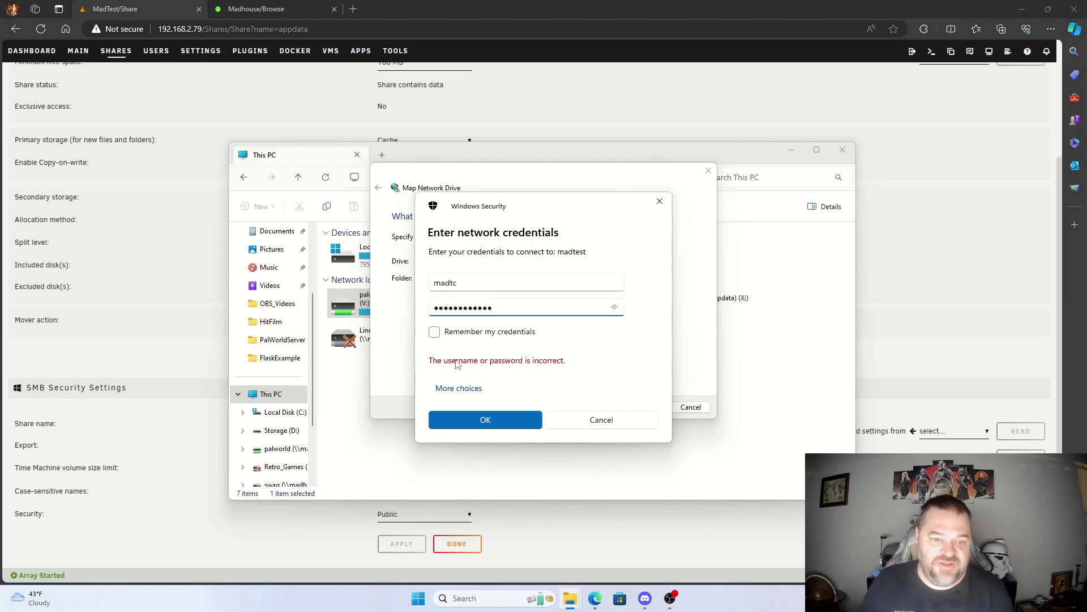
click(435, 332)
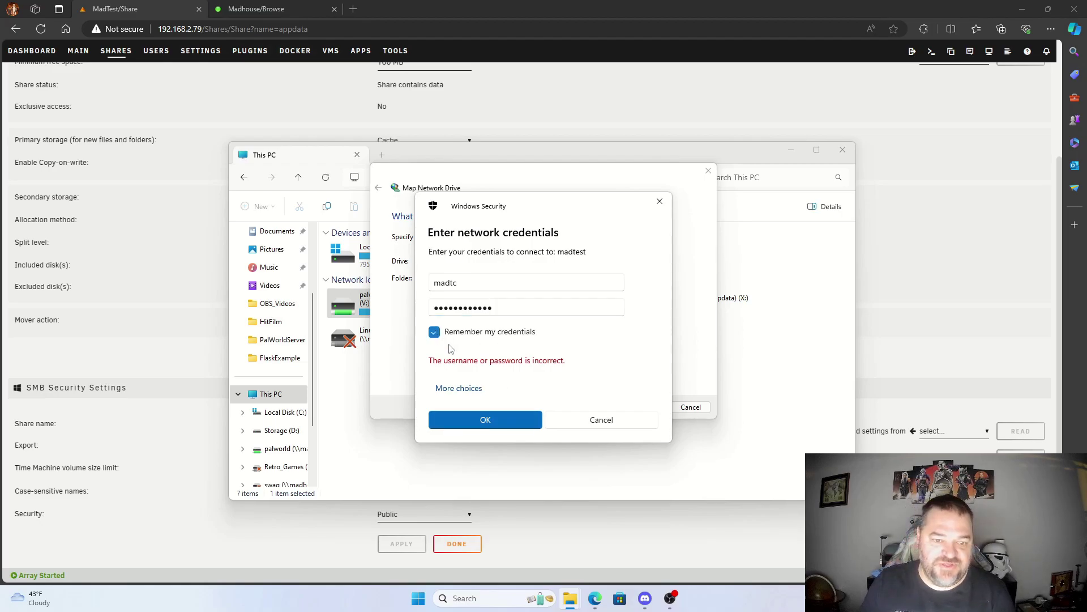
click(487, 419)
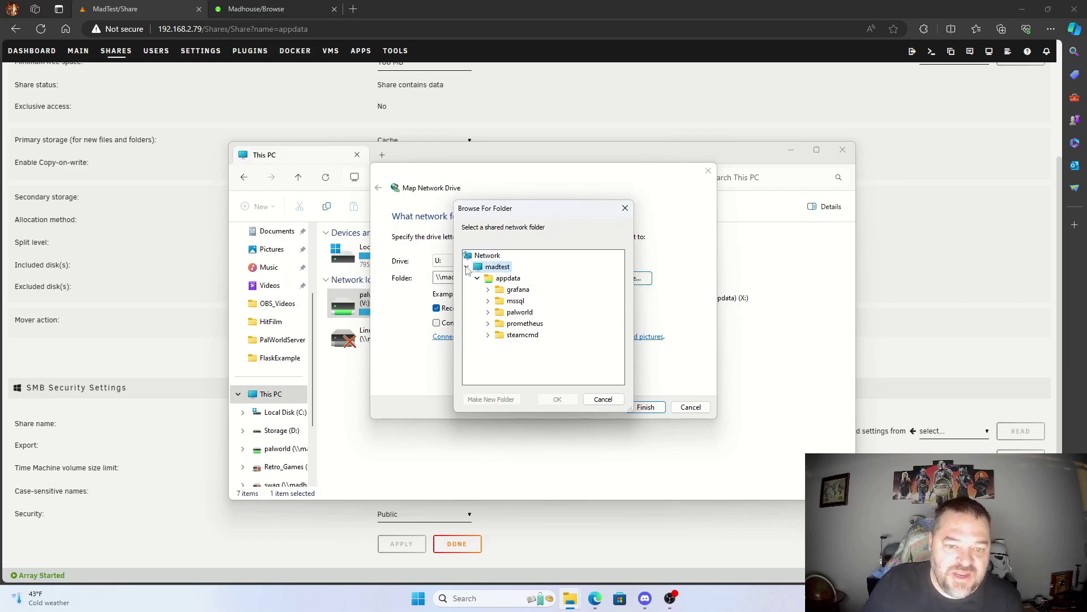
Step: Pick appdata\palworld as the folder and finish mapping it as drive U:
double_click(520, 313)
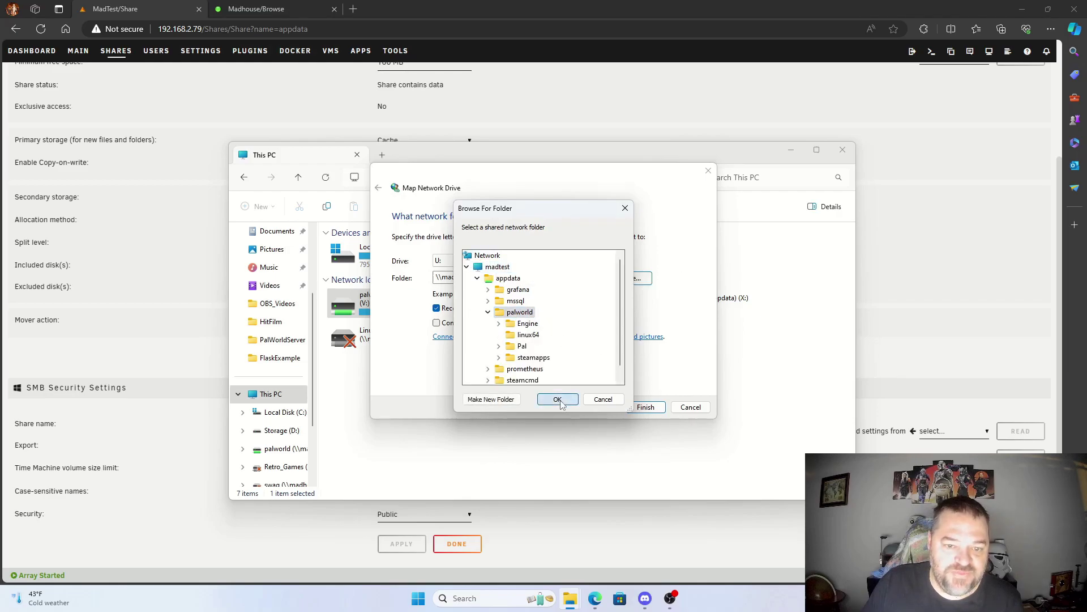
click(557, 400)
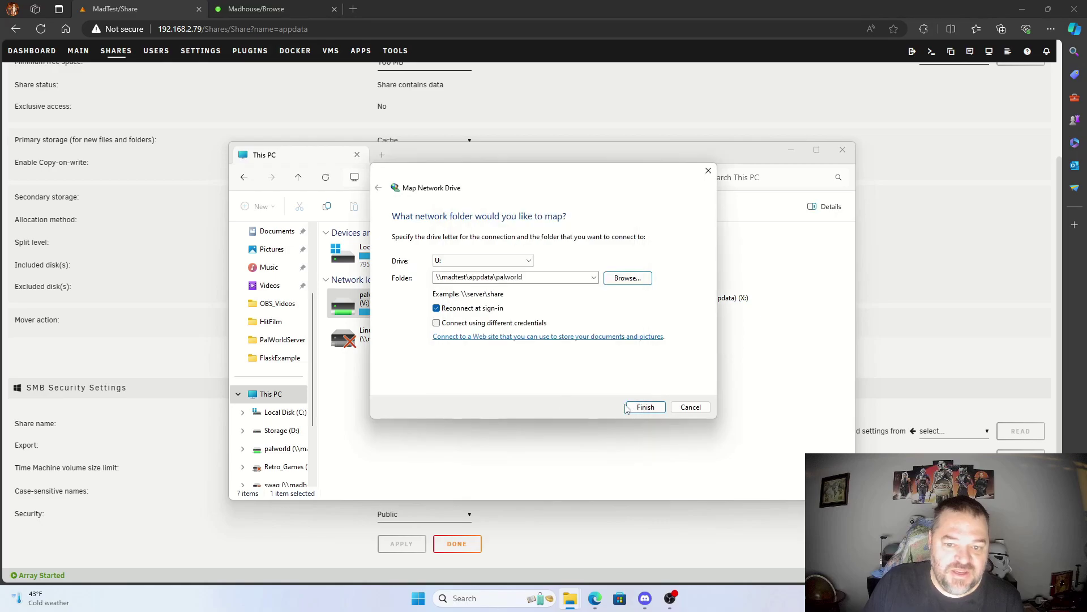
click(626, 408)
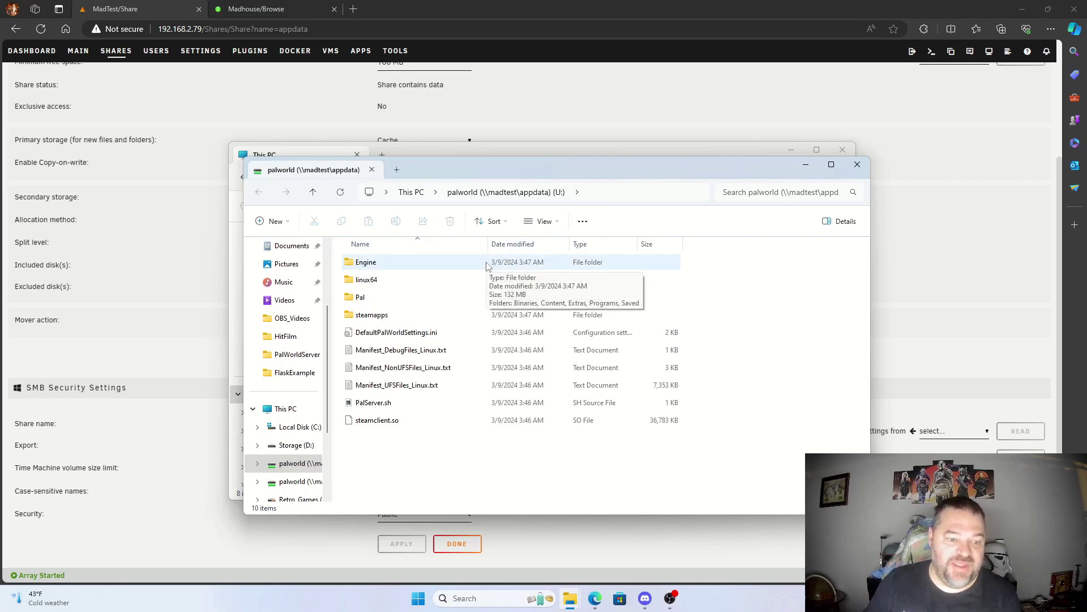
click(292, 481)
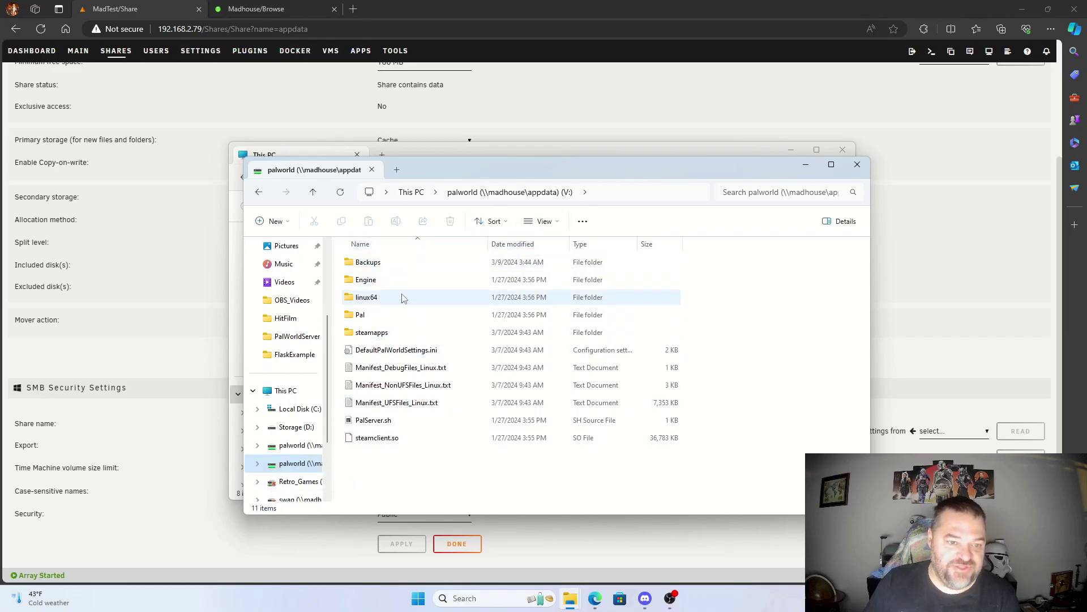
click(294, 446)
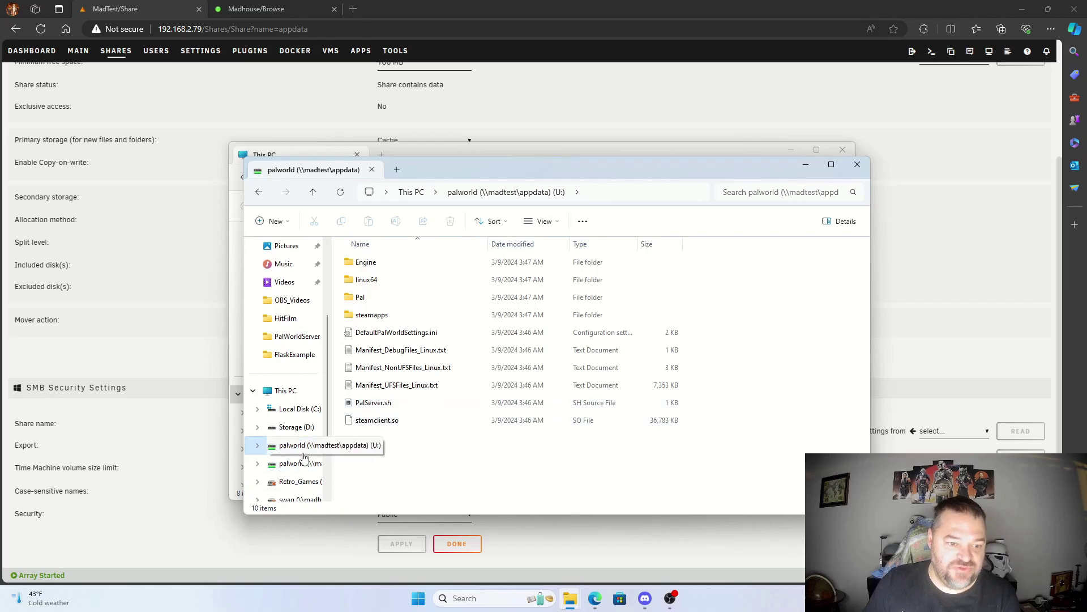
click(832, 166)
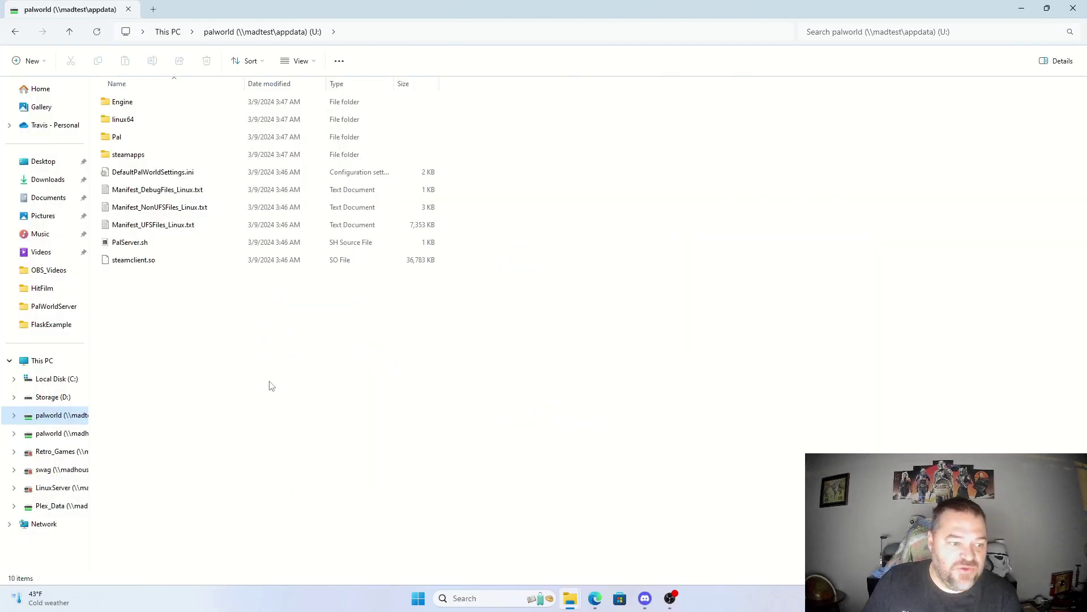
click(44, 439)
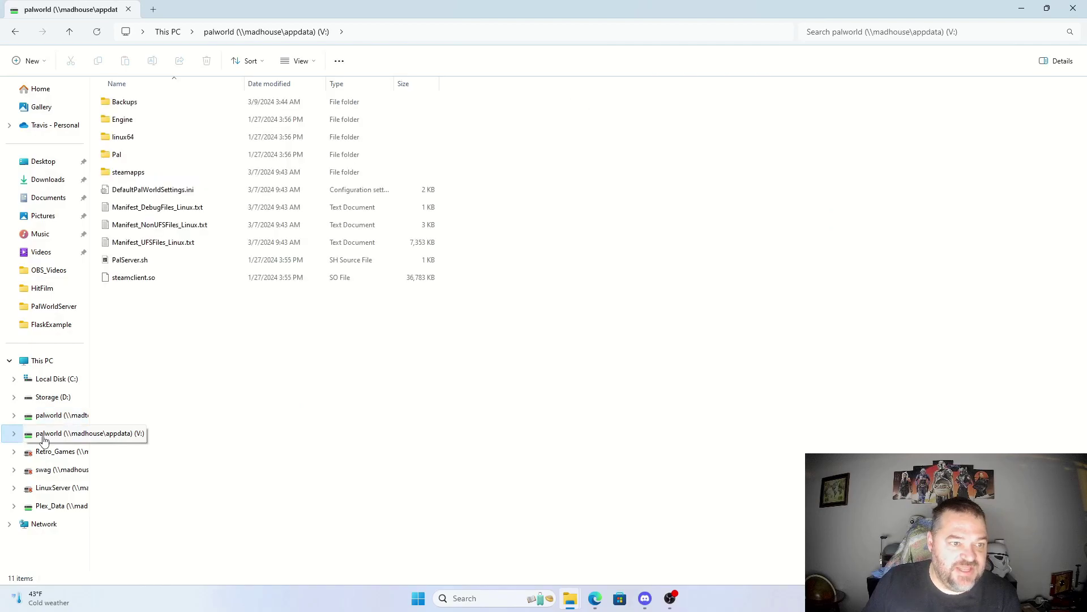
click(46, 416)
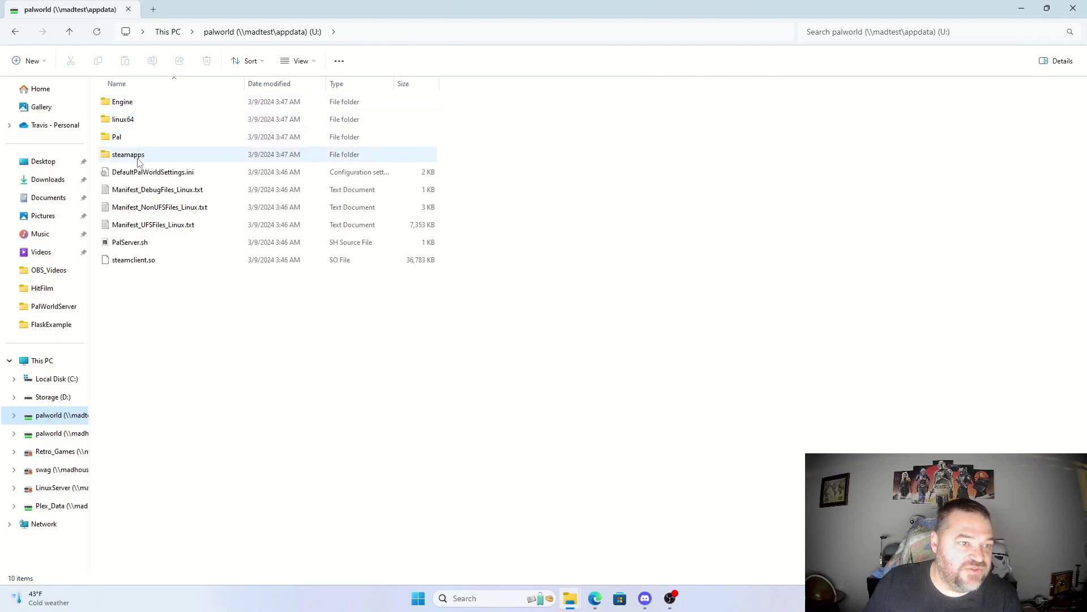
Step: Open U:'s Pal > Saved > SaveGames > 0 down to the world save folder
click(119, 142)
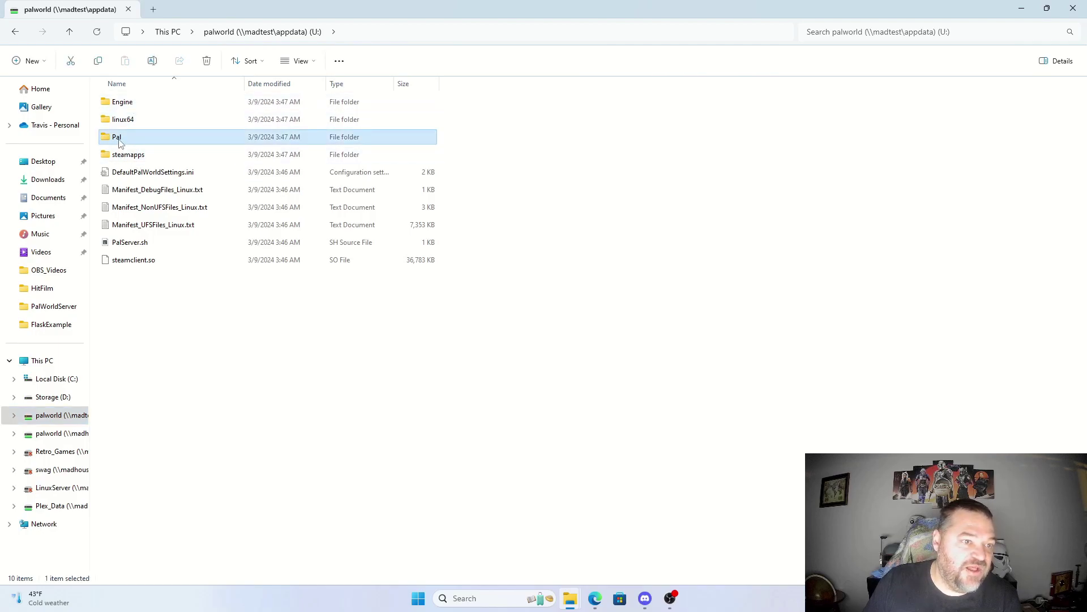
double_click(119, 142)
double_click(122, 172)
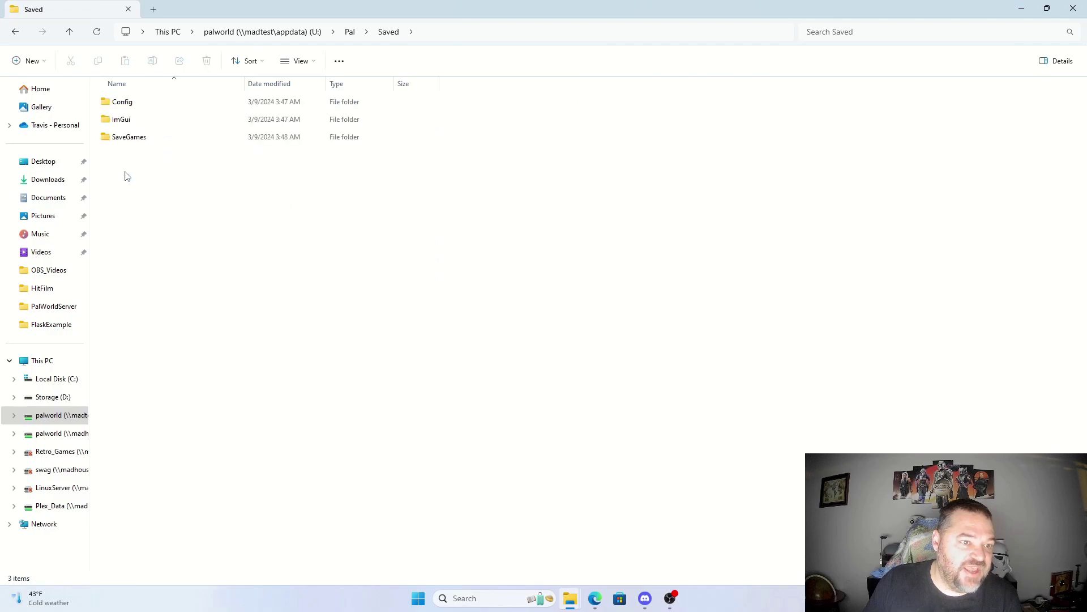
double_click(134, 144)
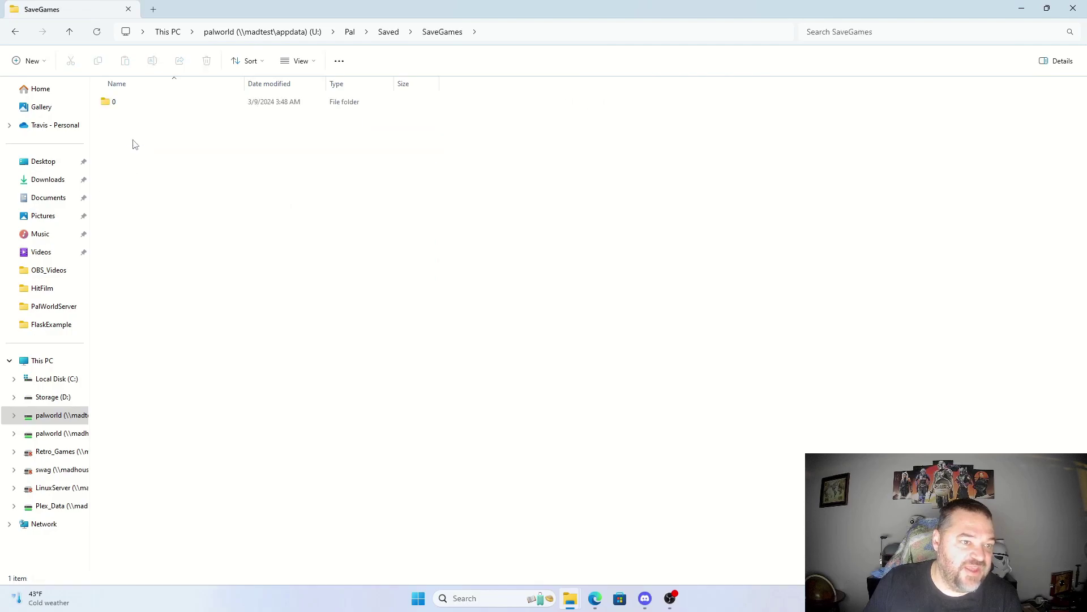
double_click(116, 103)
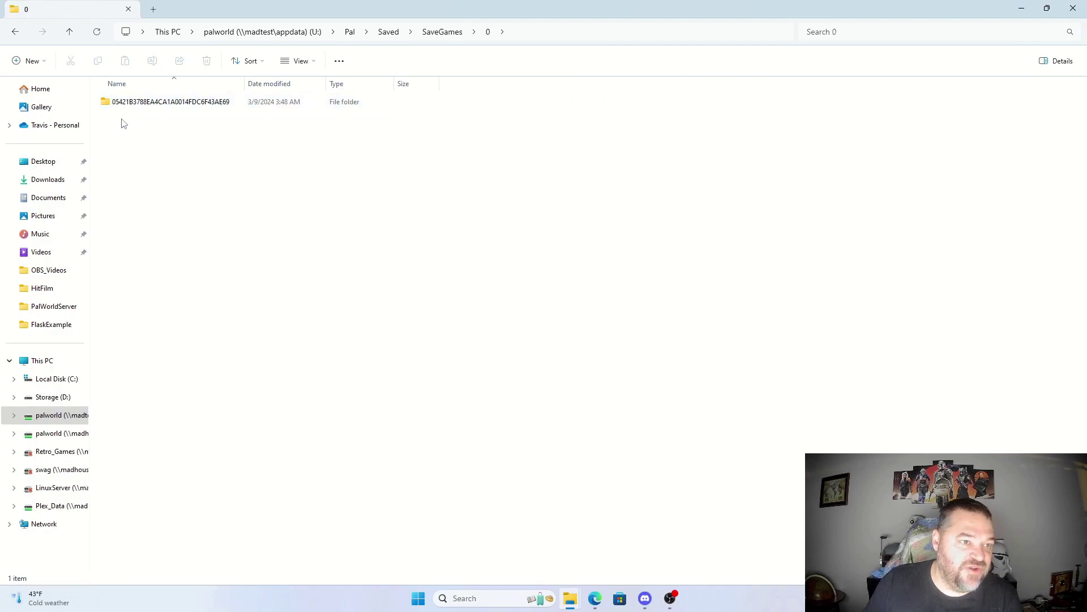
double_click(206, 104)
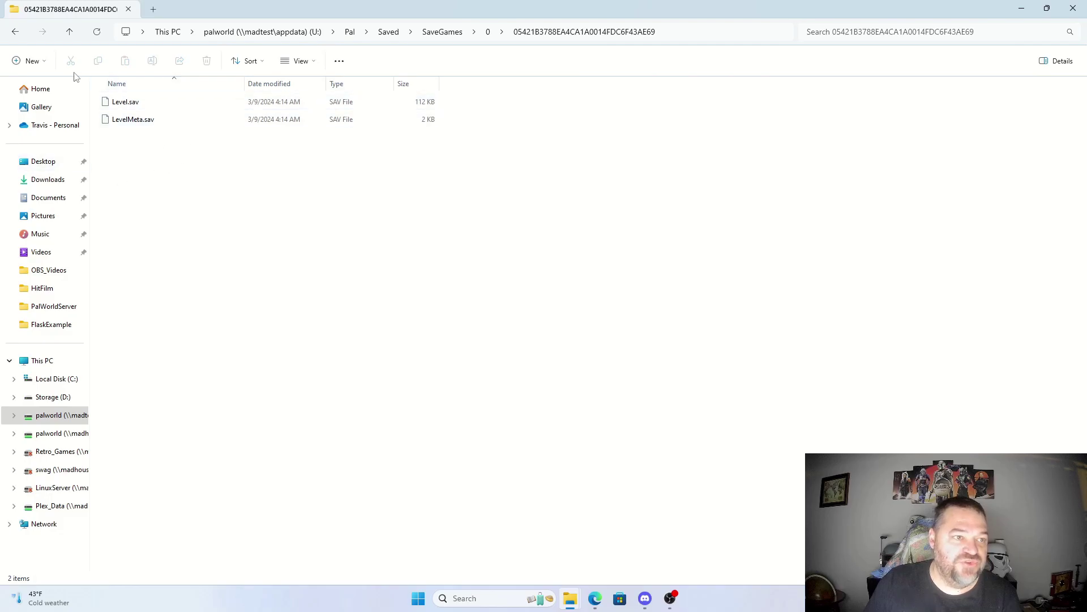
Step: Go back up to SaveGames, restore Explorer's size and minimize the browser
click(70, 32)
click(71, 34)
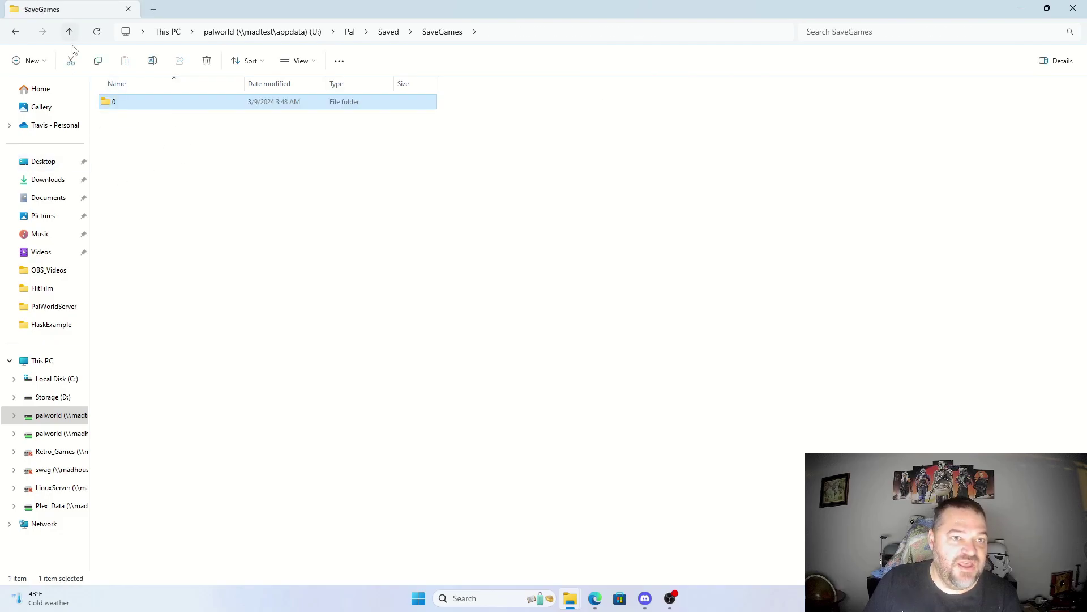
click(1048, 10)
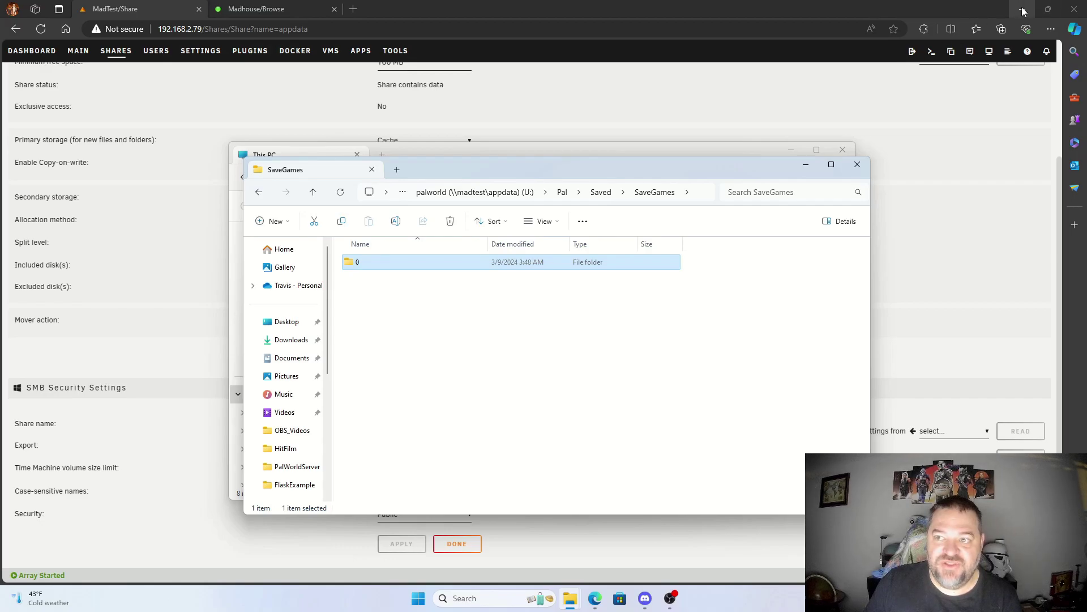
click(1023, 10)
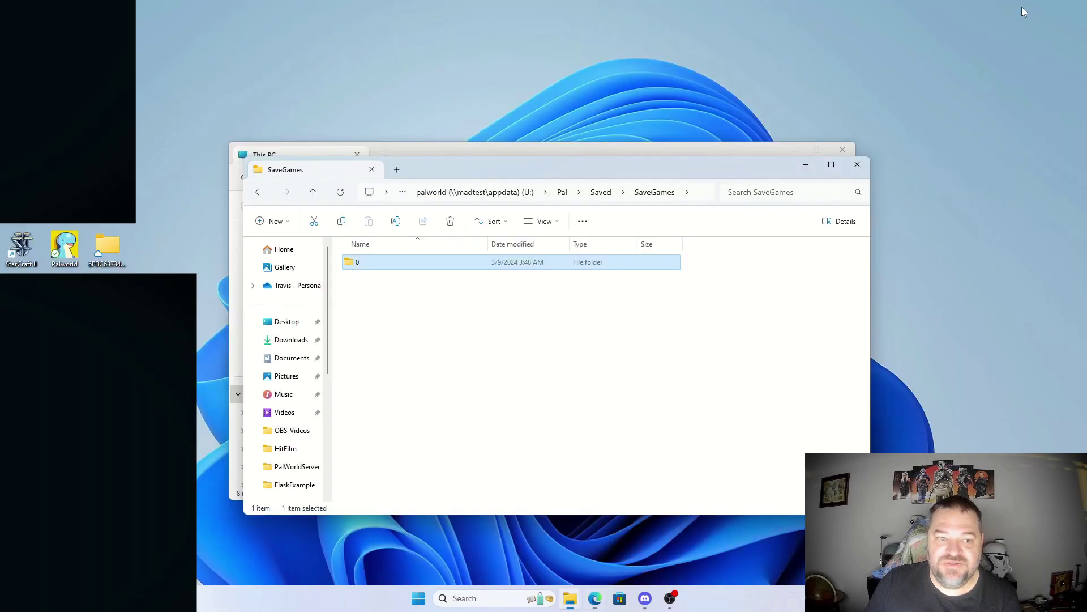
Step: Launch Palworld and bring up the recent dedicated servers list
double_click(62, 243)
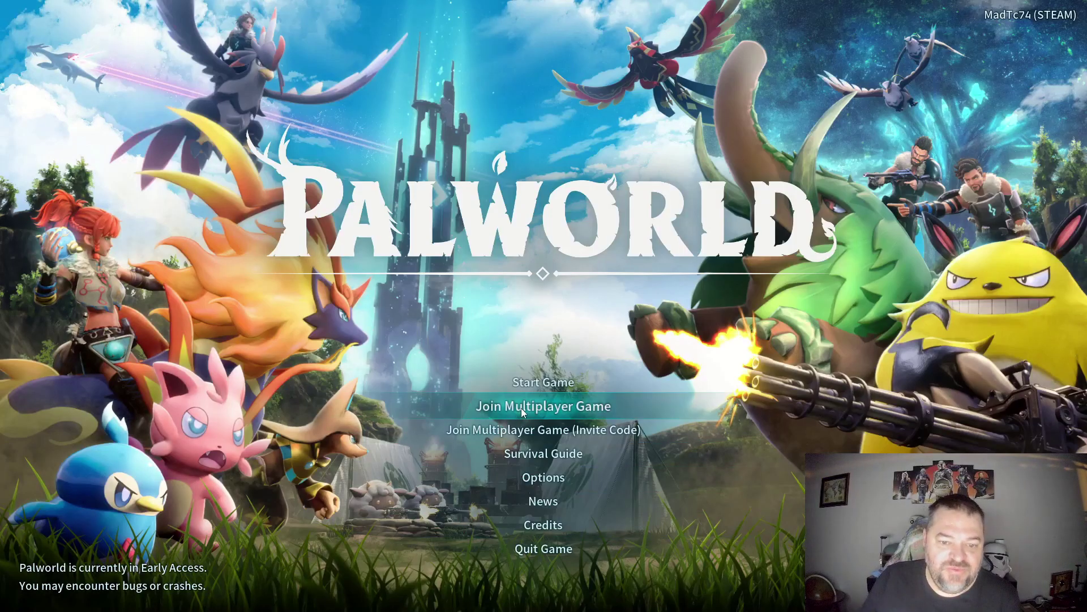
click(521, 408)
click(508, 403)
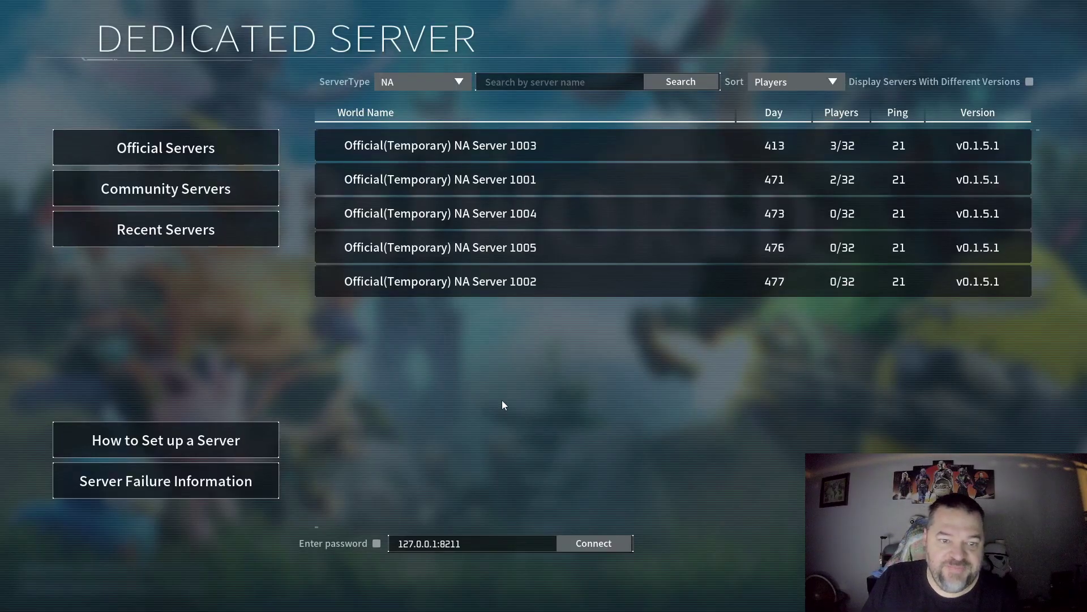
click(165, 236)
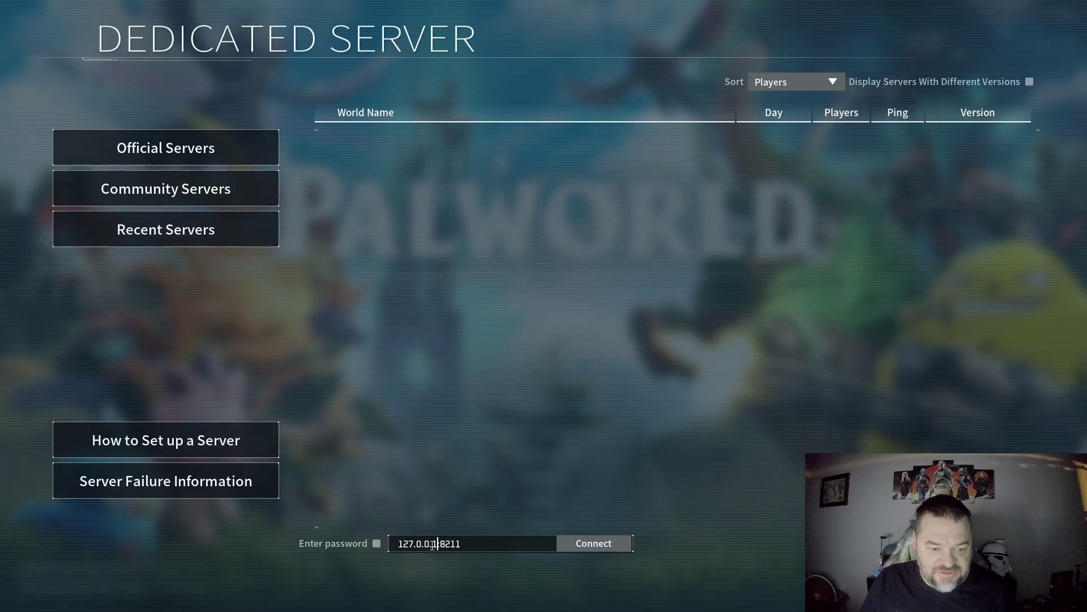
Step: Change the server address to 192.168.2.79:8211 and connect
drag(438, 544, 371, 543)
text(http://192.168.2.79/)
key(BackSpace)
drag(428, 545, 397, 545)
key(BackSpace)
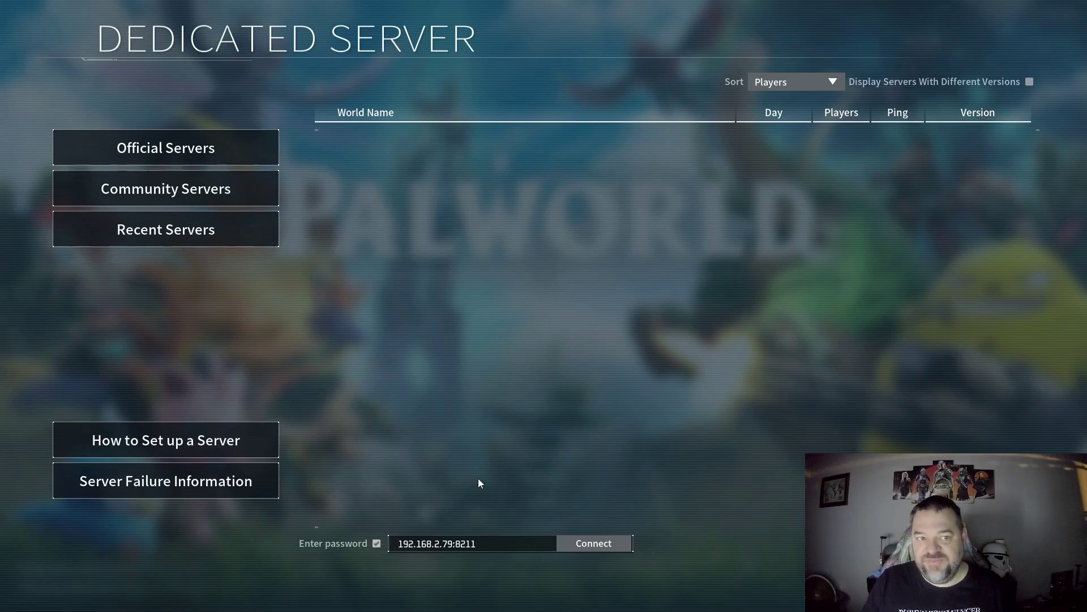
click(582, 543)
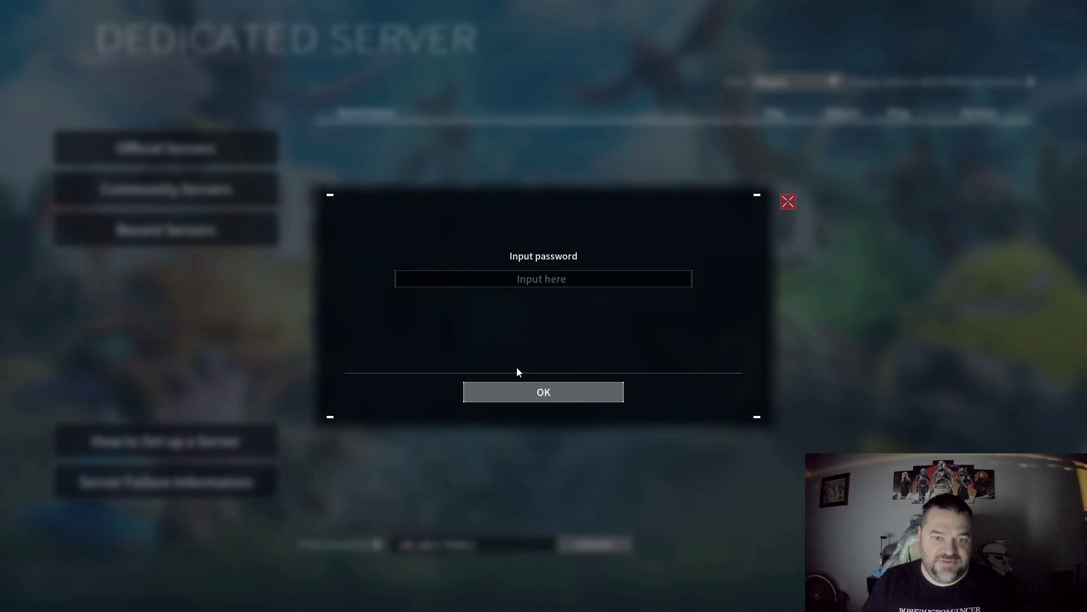
Step: Enter the server password, then confirm the new character's player name
click(551, 285)
text(Docker)
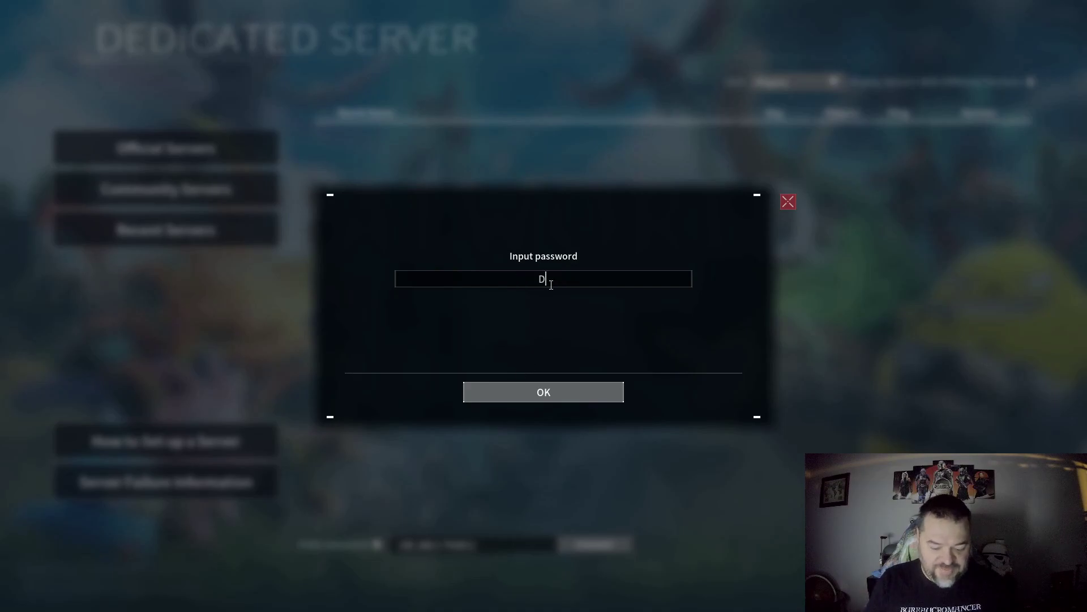
click(546, 391)
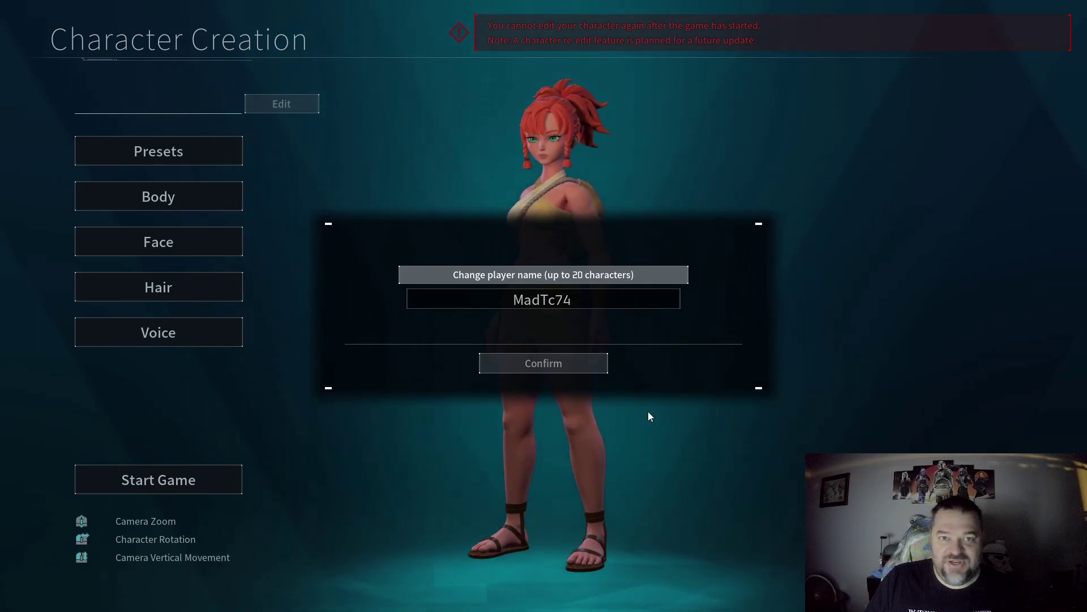
click(594, 370)
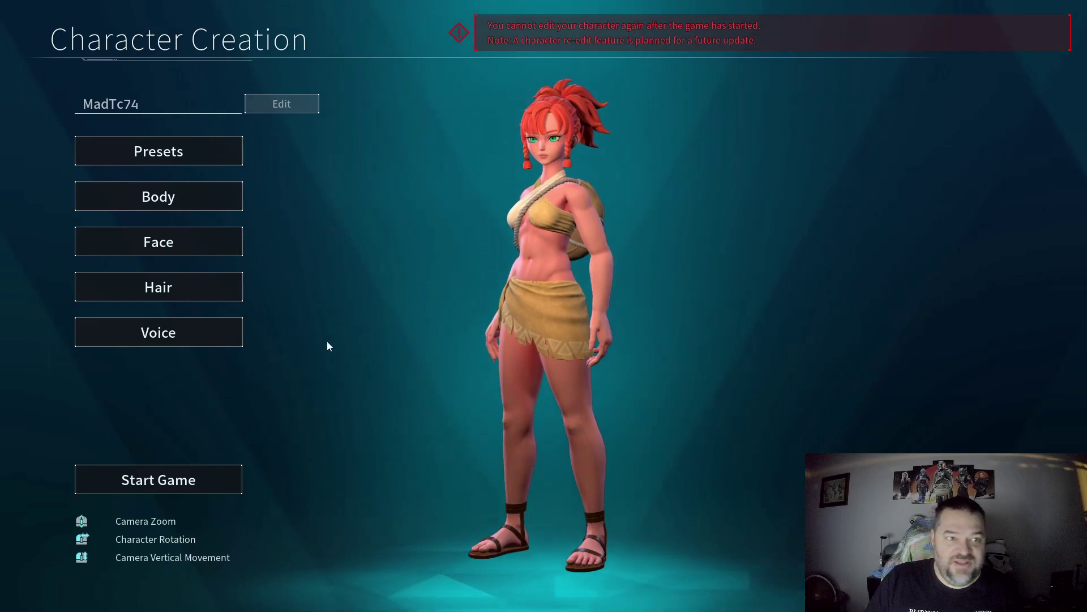
Step: Start the game and respawn on the chosen island point
click(210, 474)
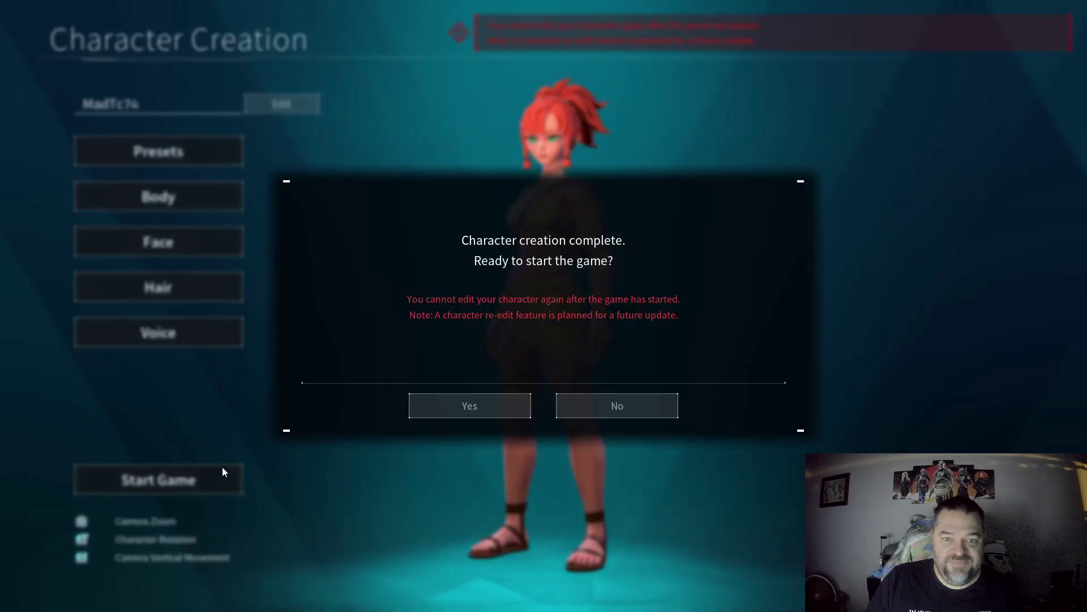
click(465, 407)
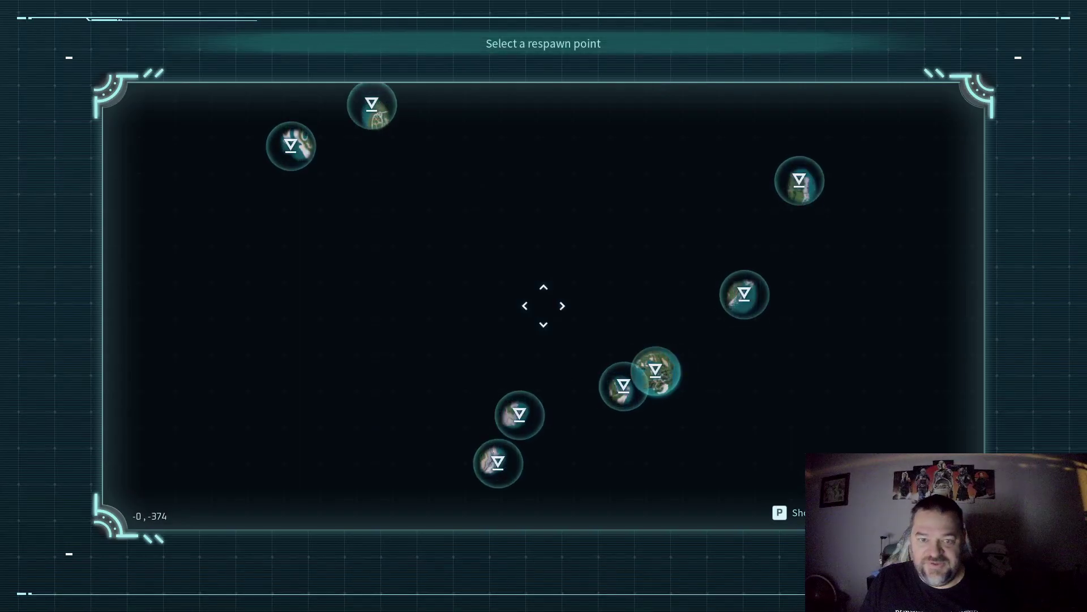
click(517, 413)
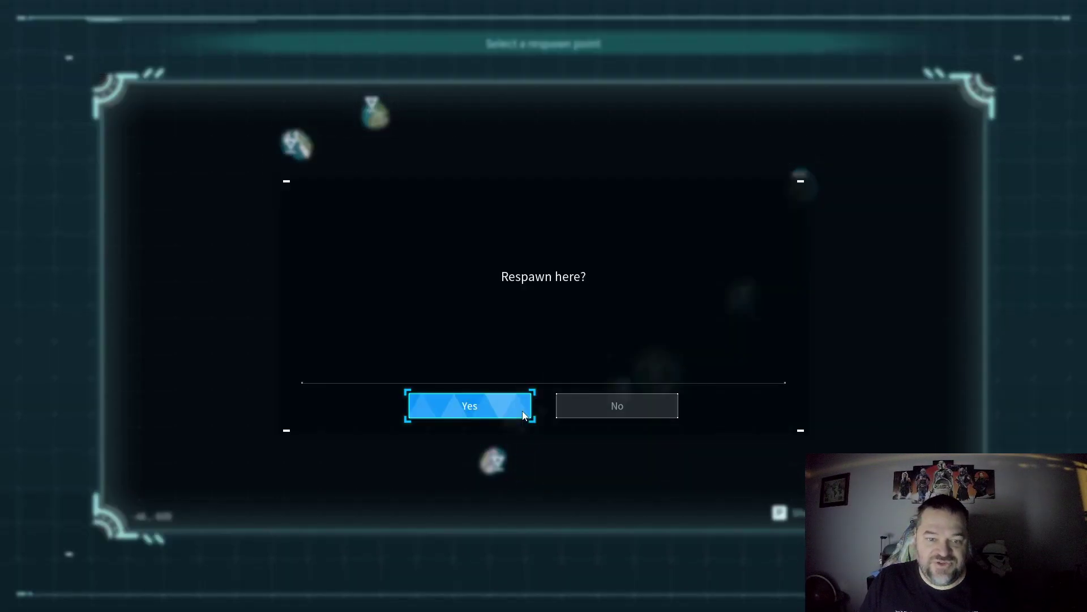
click(488, 404)
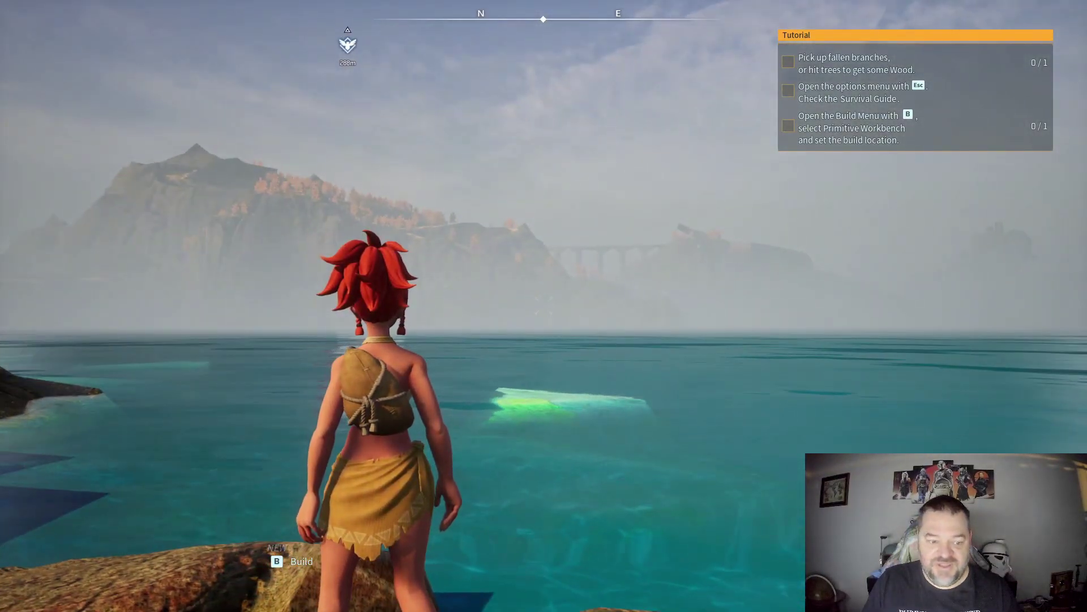
Step: Return to the title screen and quit Palworld
key(Escape)
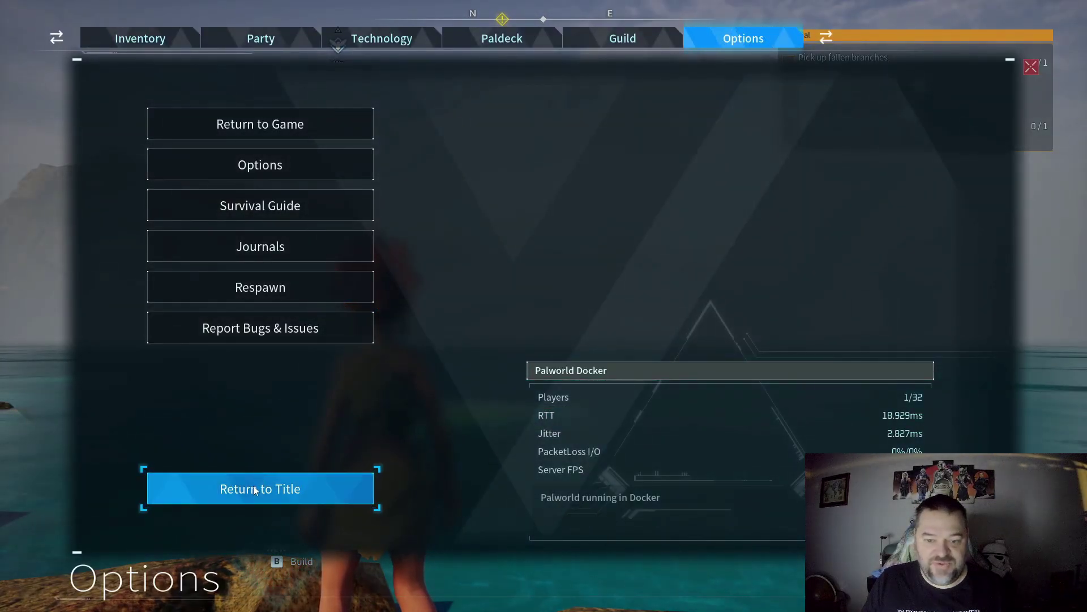
click(315, 488)
click(490, 404)
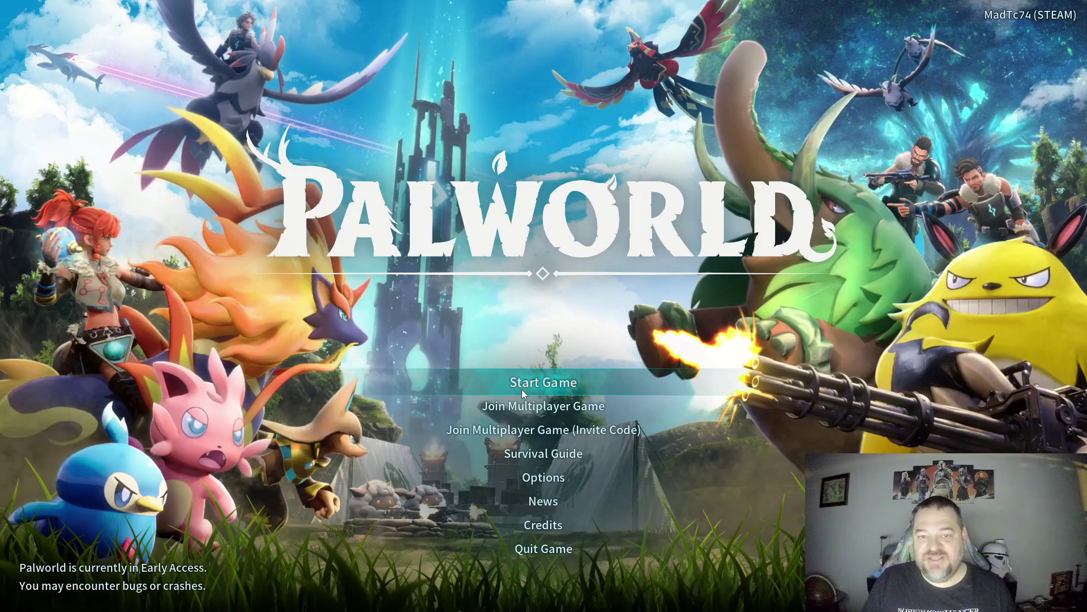
click(575, 545)
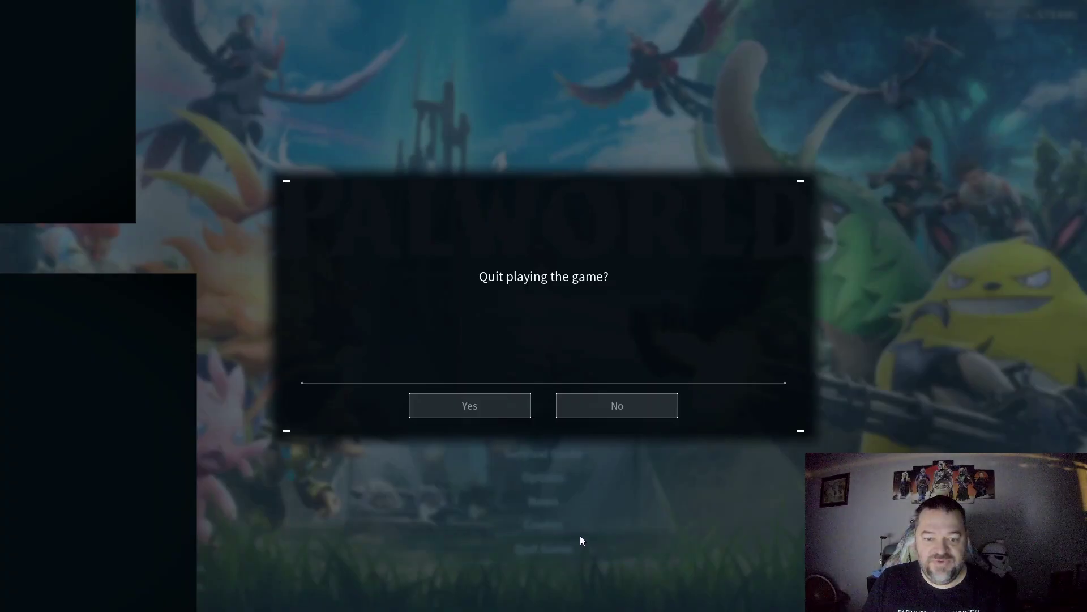
click(492, 406)
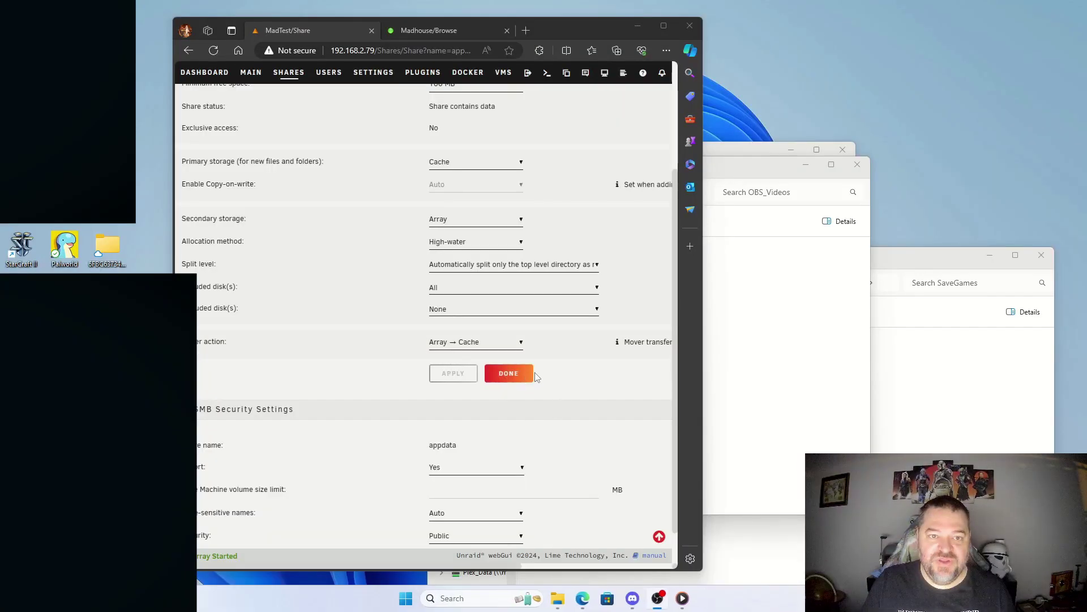
Step: Maximize the browser and stop MadTest's Palworld container from the Docker page
click(663, 25)
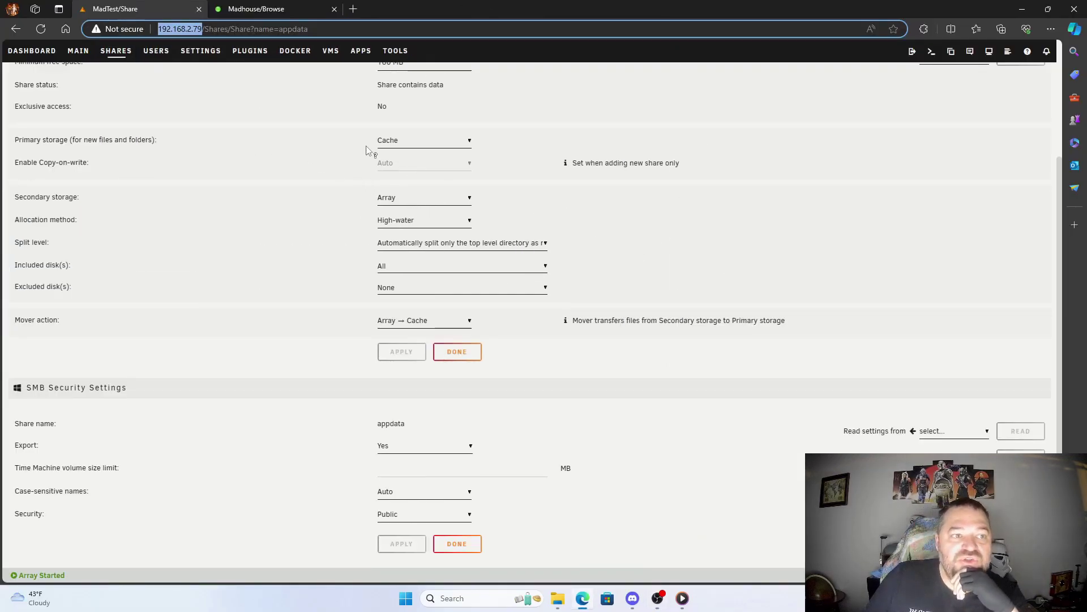
click(289, 51)
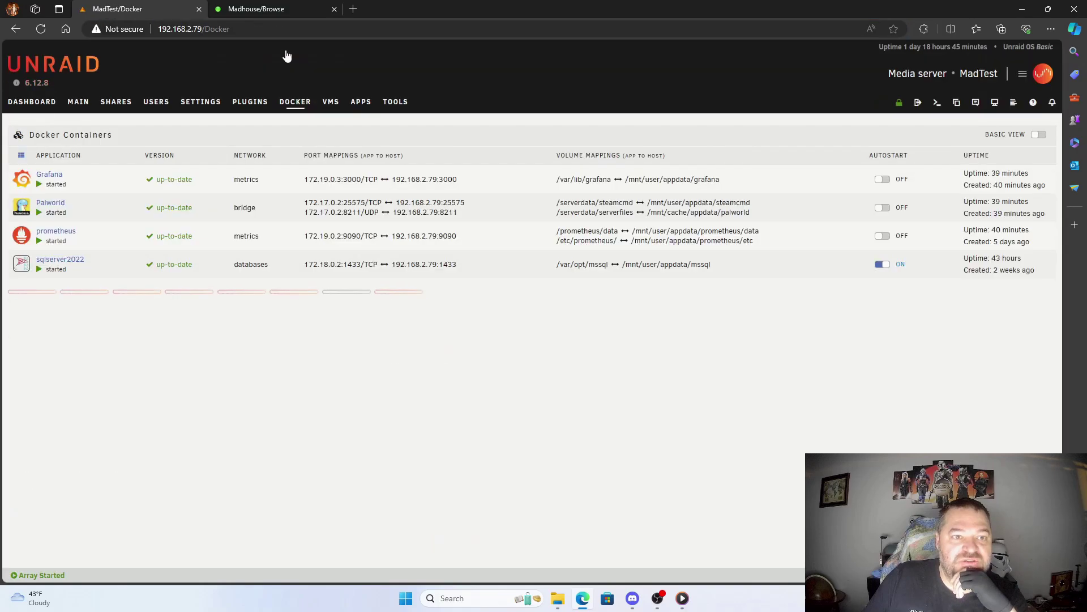
click(22, 207)
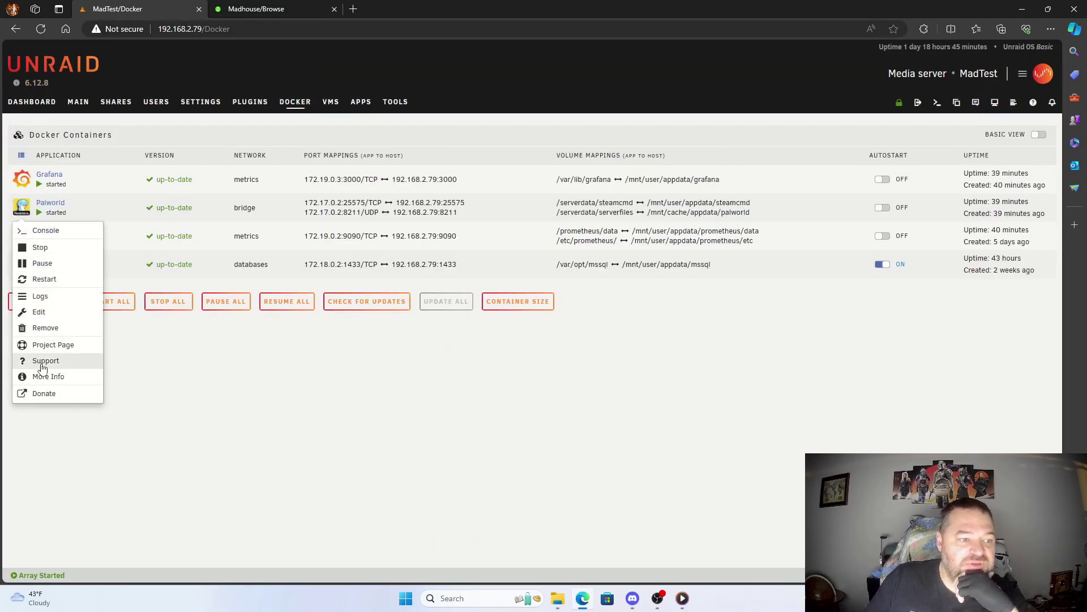
click(41, 248)
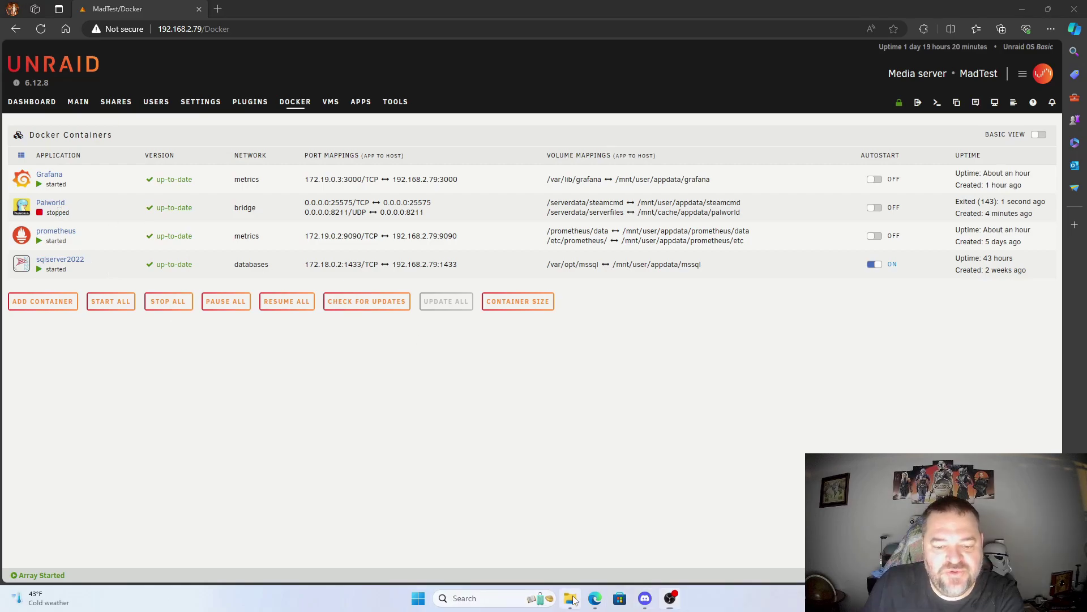
Step: Browse U: to Pal\Saved\SaveGames\0\<world folder>\Players, showing its single 3 KB player .sav file
click(570, 598)
drag(613, 118, 419, 108)
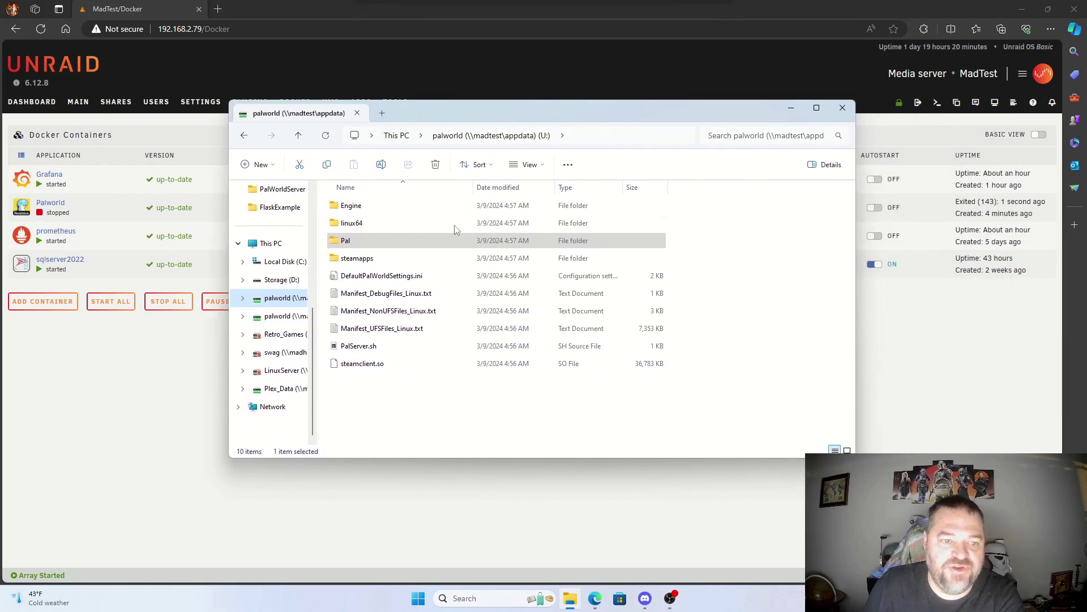
double_click(348, 241)
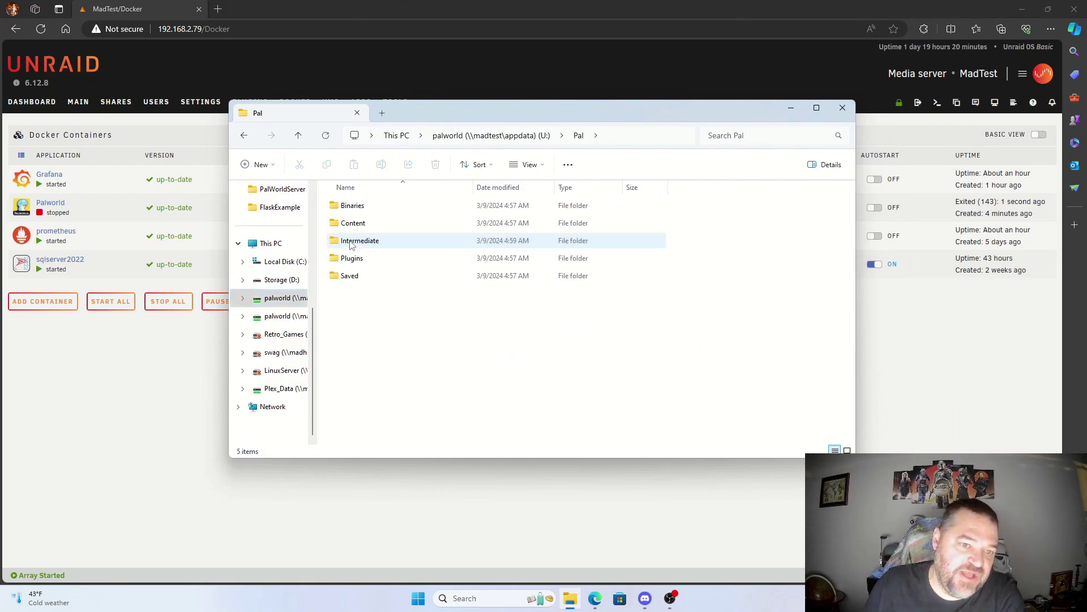
double_click(352, 275)
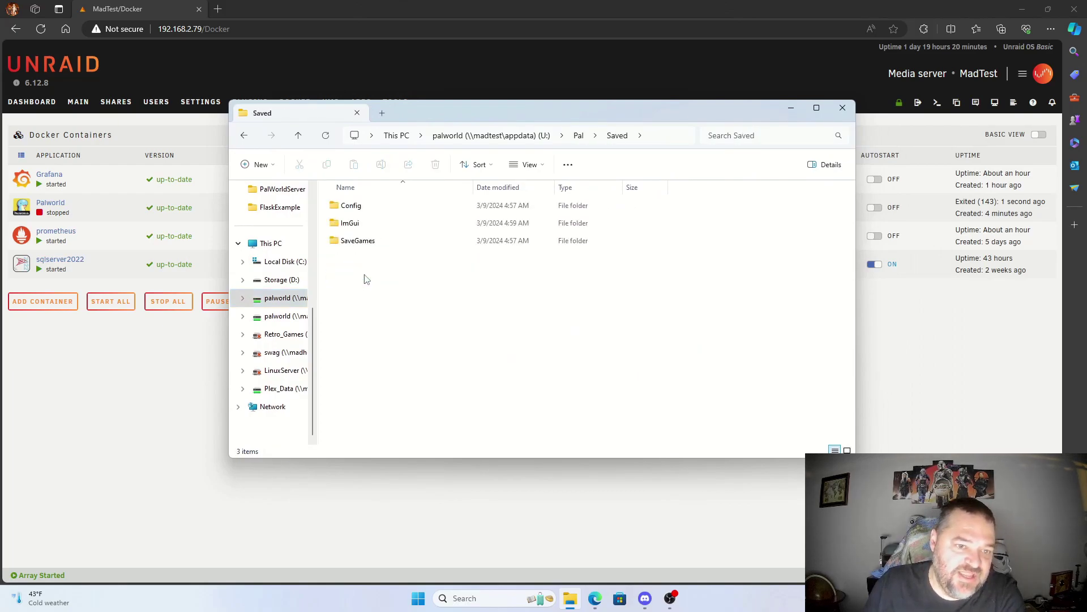
double_click(364, 242)
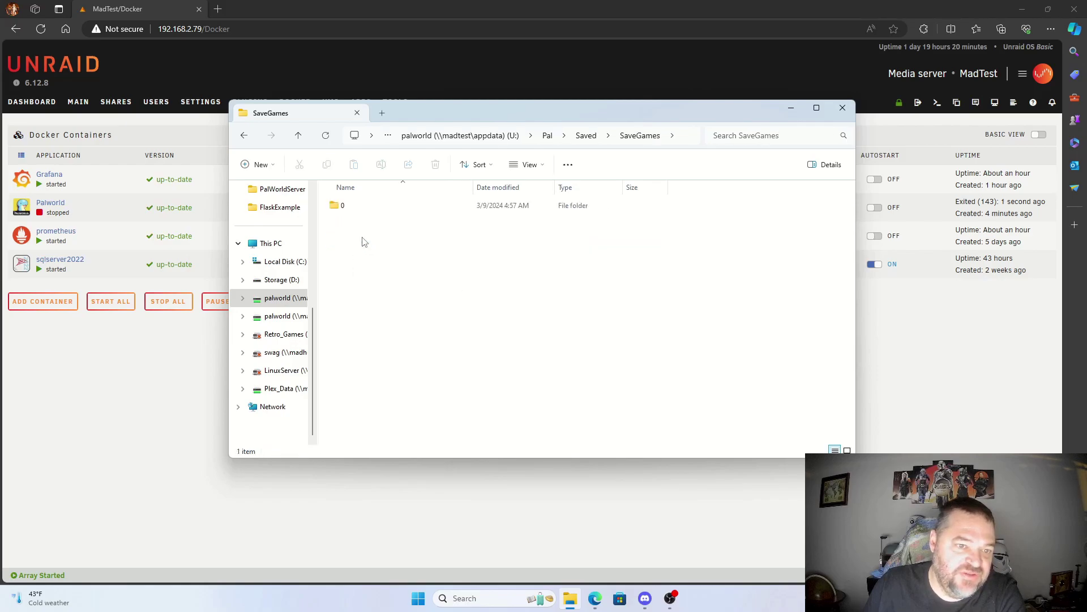
double_click(347, 209)
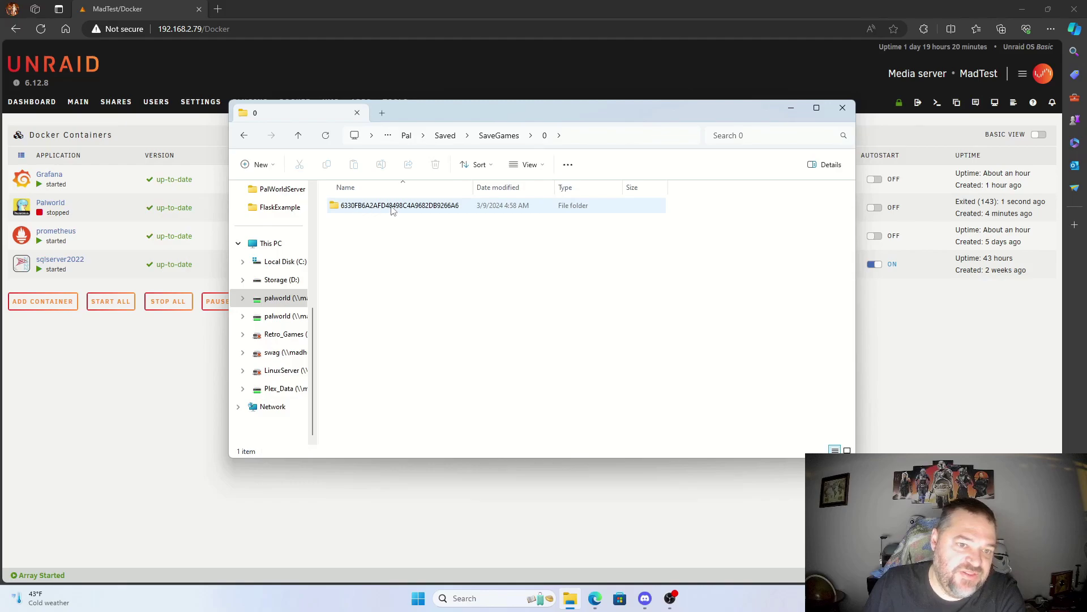
double_click(400, 209)
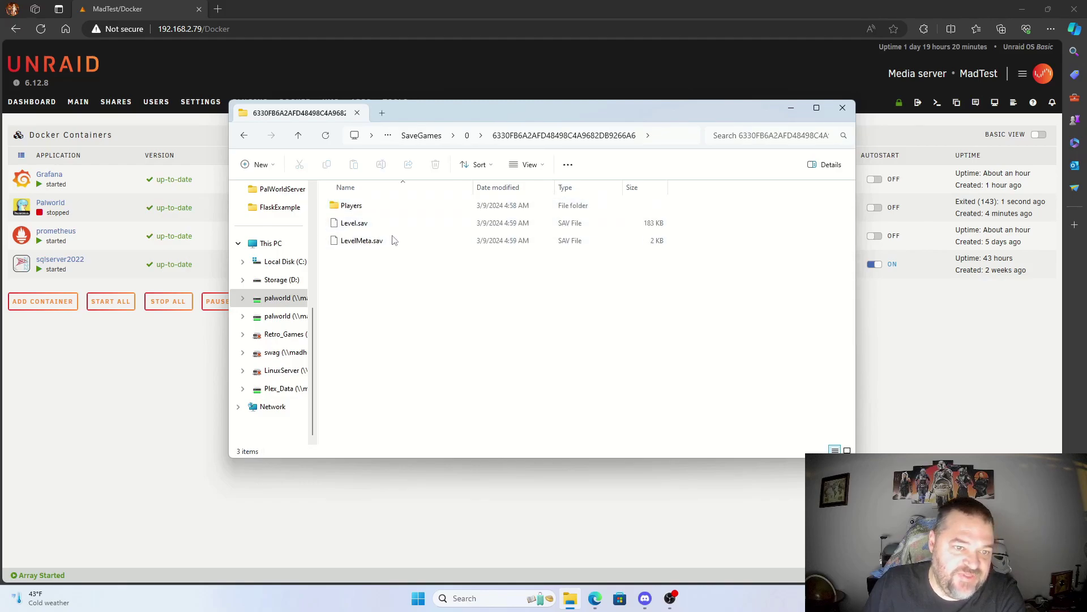
click(354, 211)
double_click(354, 210)
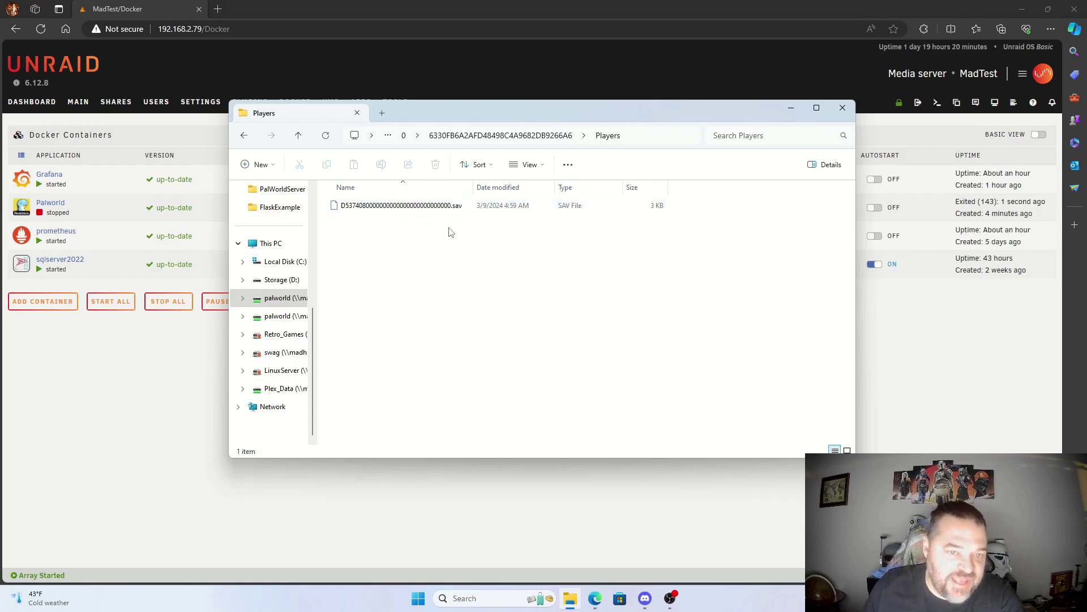
click(277, 322)
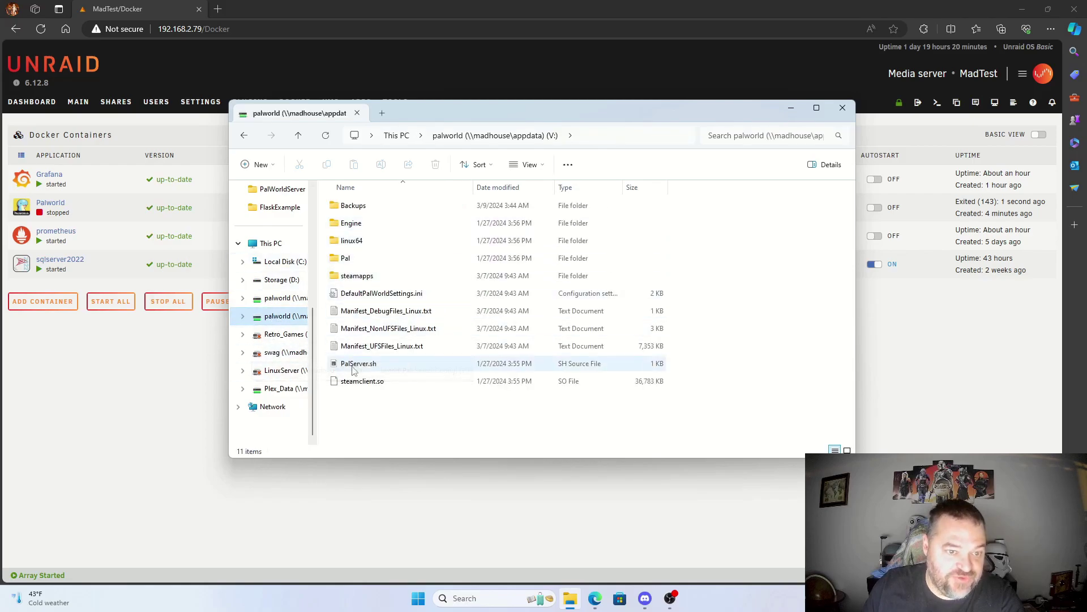
double_click(356, 264)
double_click(346, 276)
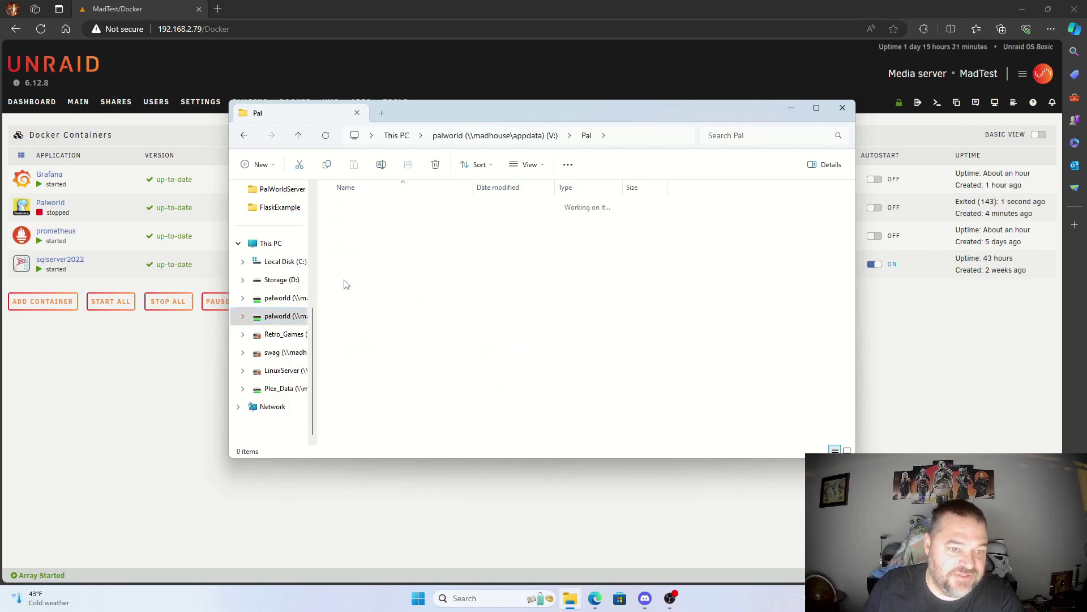
click(357, 243)
double_click(357, 243)
double_click(357, 207)
double_click(380, 212)
double_click(365, 211)
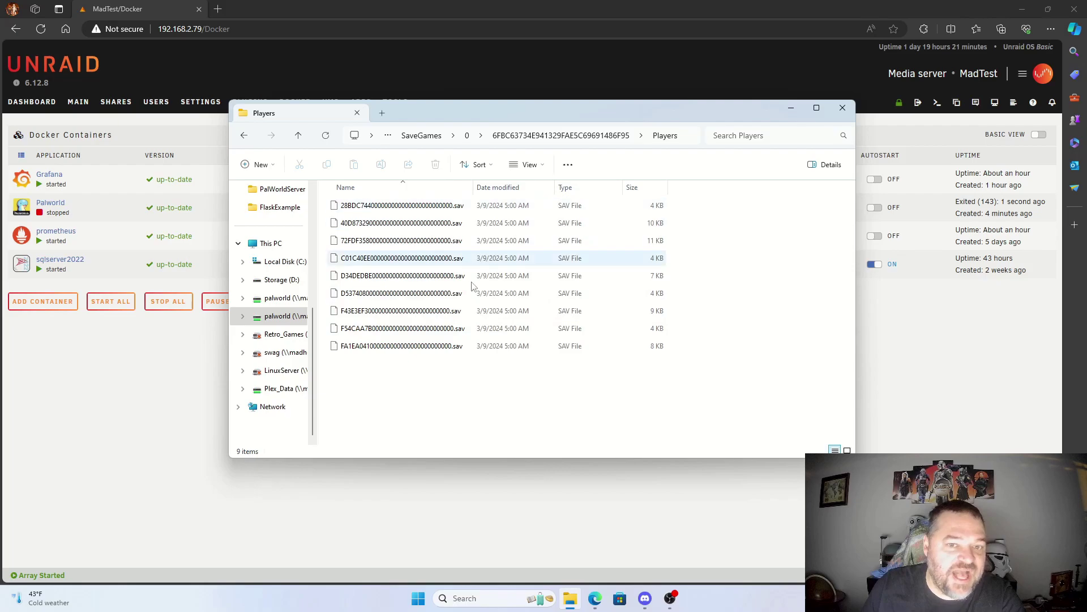
click(288, 304)
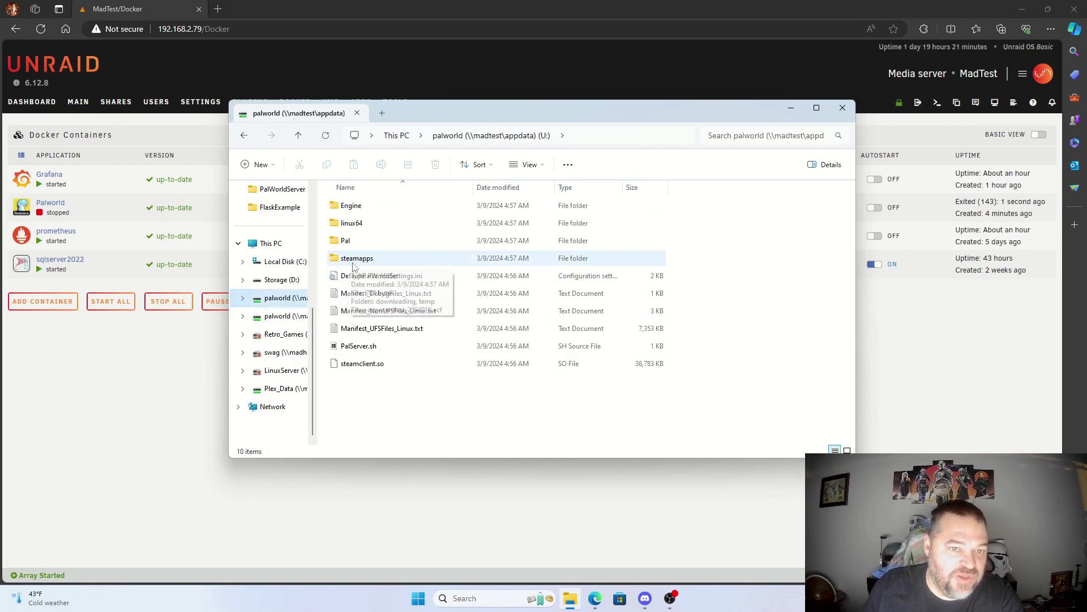
double_click(346, 240)
click(358, 277)
double_click(358, 277)
double_click(359, 241)
double_click(348, 207)
double_click(350, 210)
double_click(350, 207)
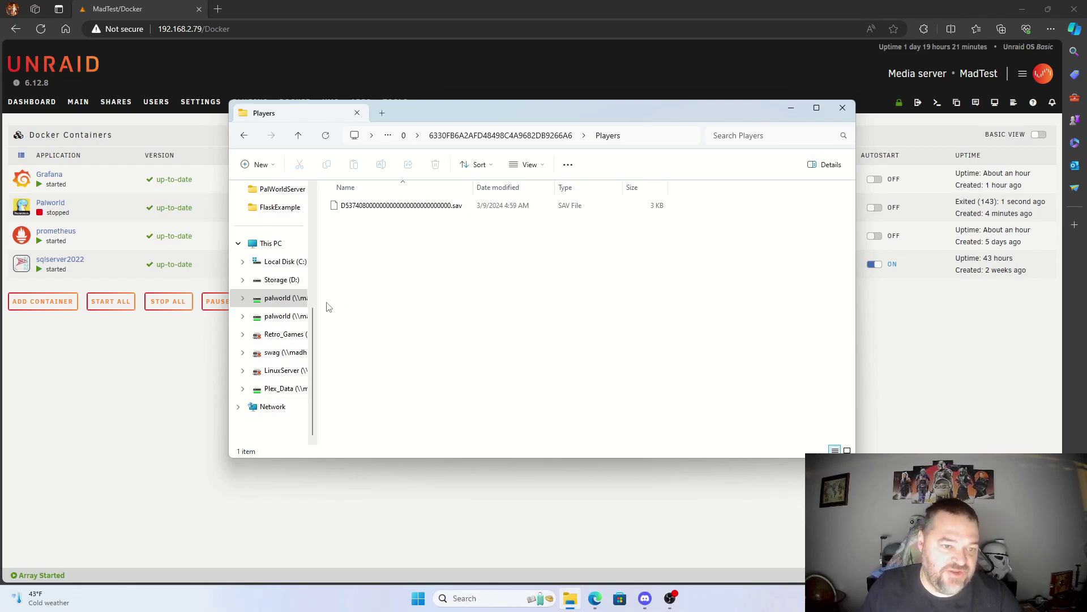
Step: Copy the Saved folder from the Madhouse share's Pal folder (V:\Pal)
click(277, 318)
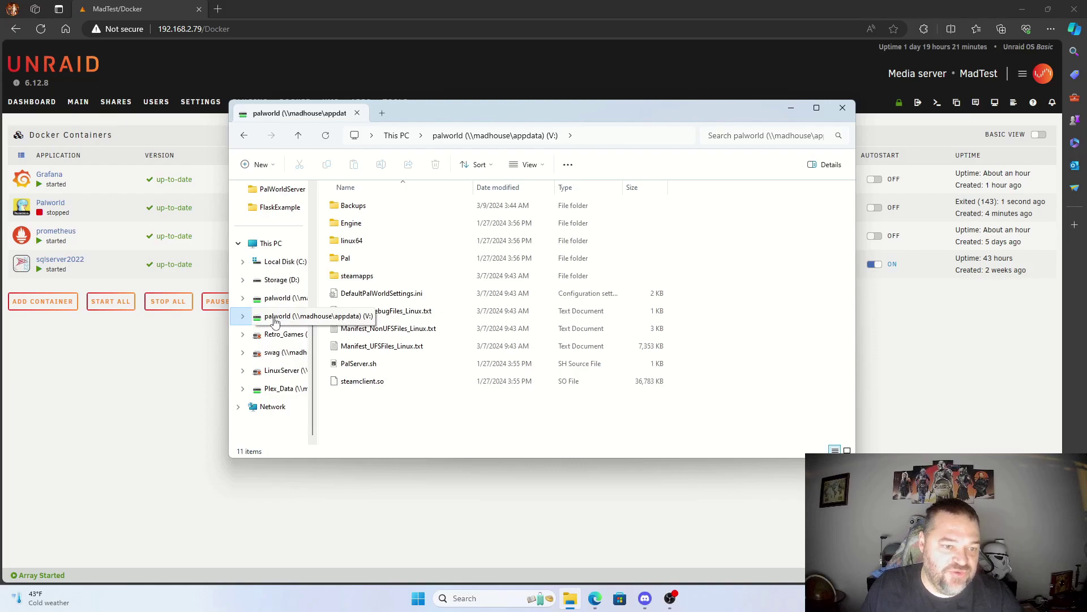
double_click(346, 261)
click(349, 278)
key(ctrl+c)
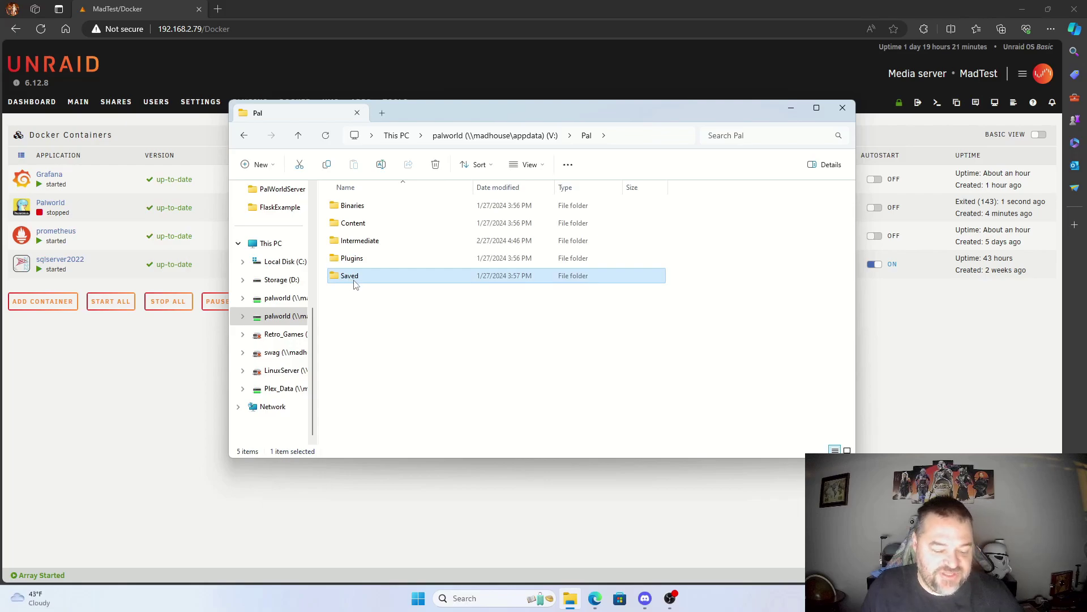
Step: Delete MadTest's existing Saved folder in U:\Pal and paste the copied one in its place
click(285, 298)
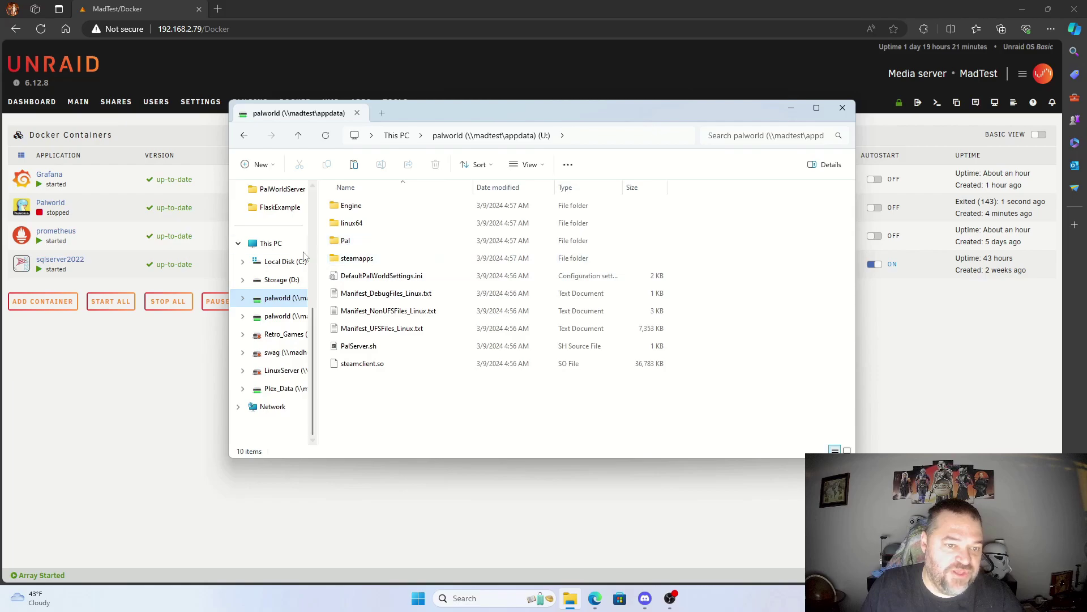
double_click(349, 242)
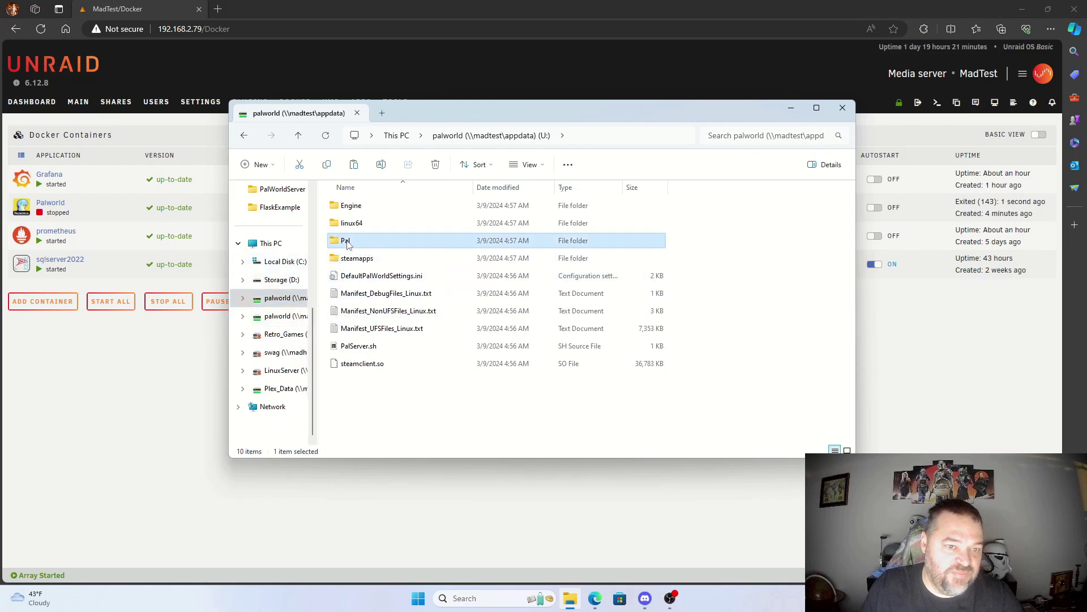
click(350, 276)
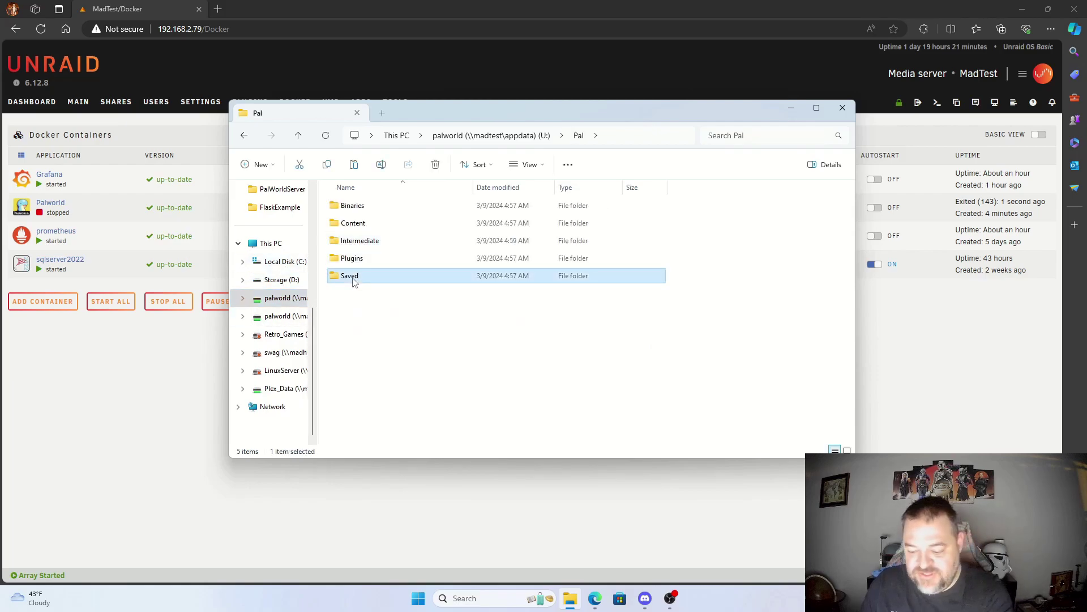
key(Delete)
click(588, 344)
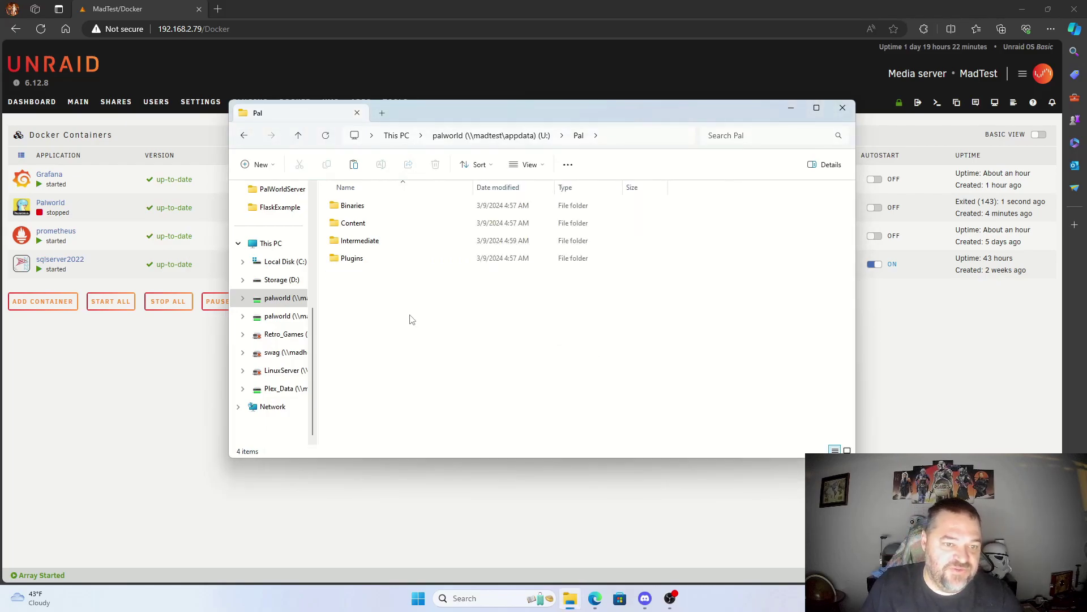
right_click(411, 319)
click(394, 310)
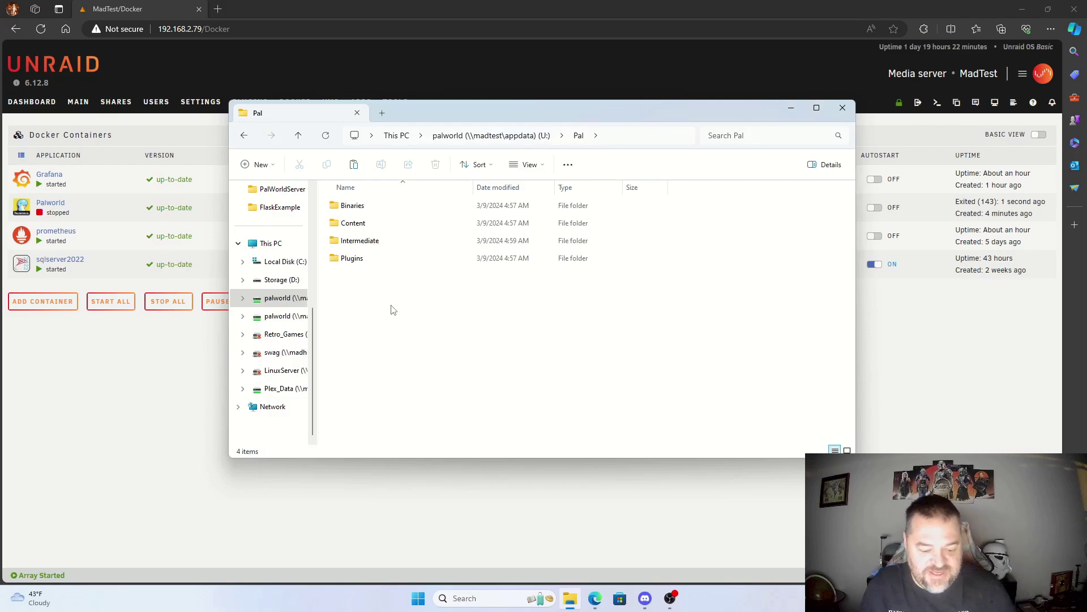
key(ctrl+v)
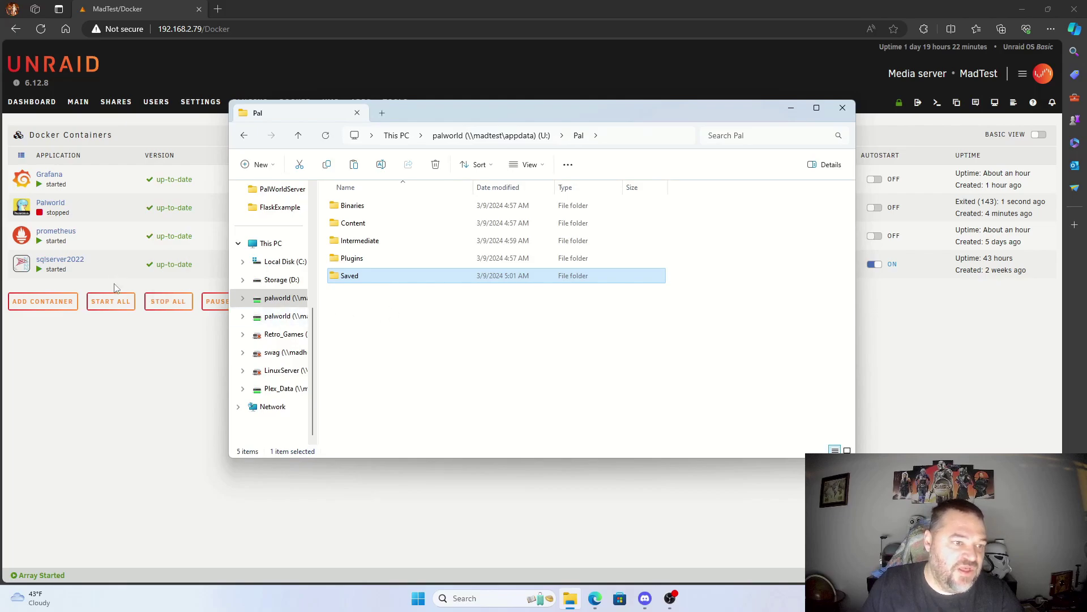
Step: Start the Palworld container, copy its host IP 192.168.2.79, then launch Palworld from the desktop
click(23, 209)
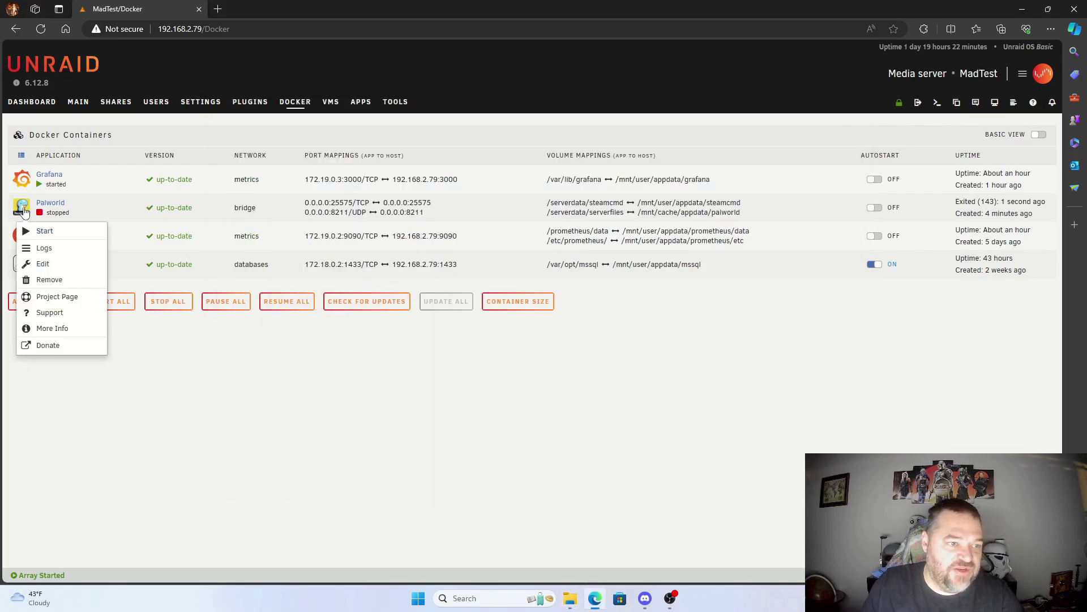
click(44, 231)
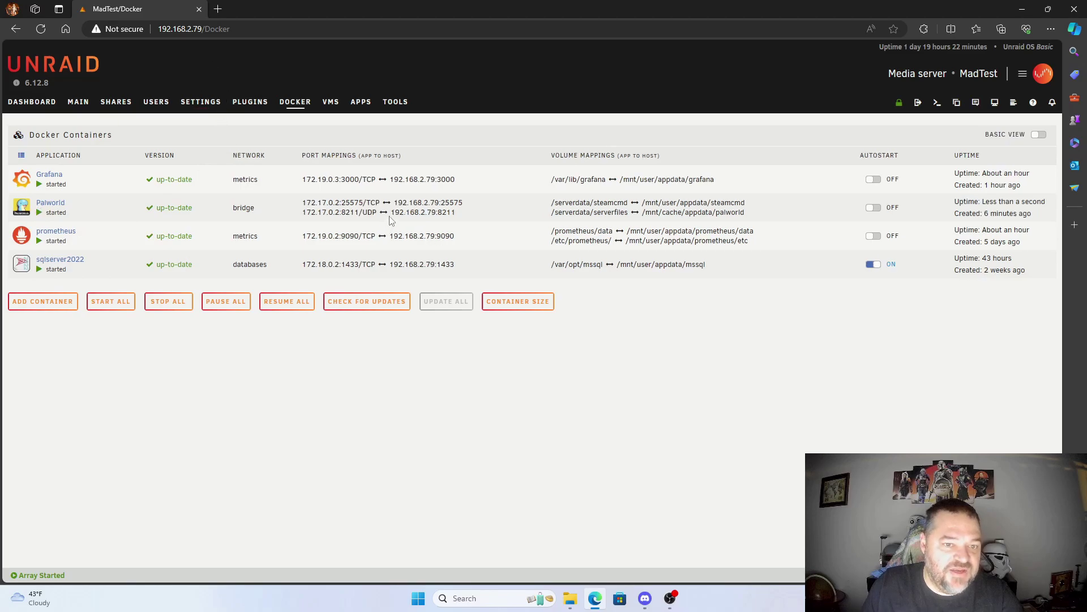
drag(395, 202, 440, 204)
key(ctrl+c)
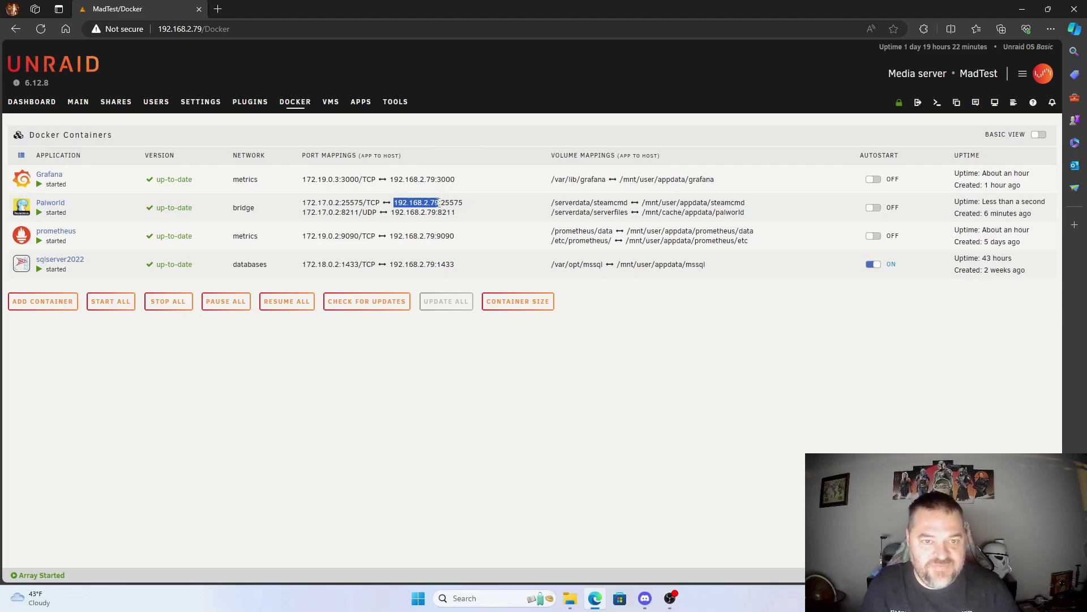
click(1022, 13)
double_click(65, 246)
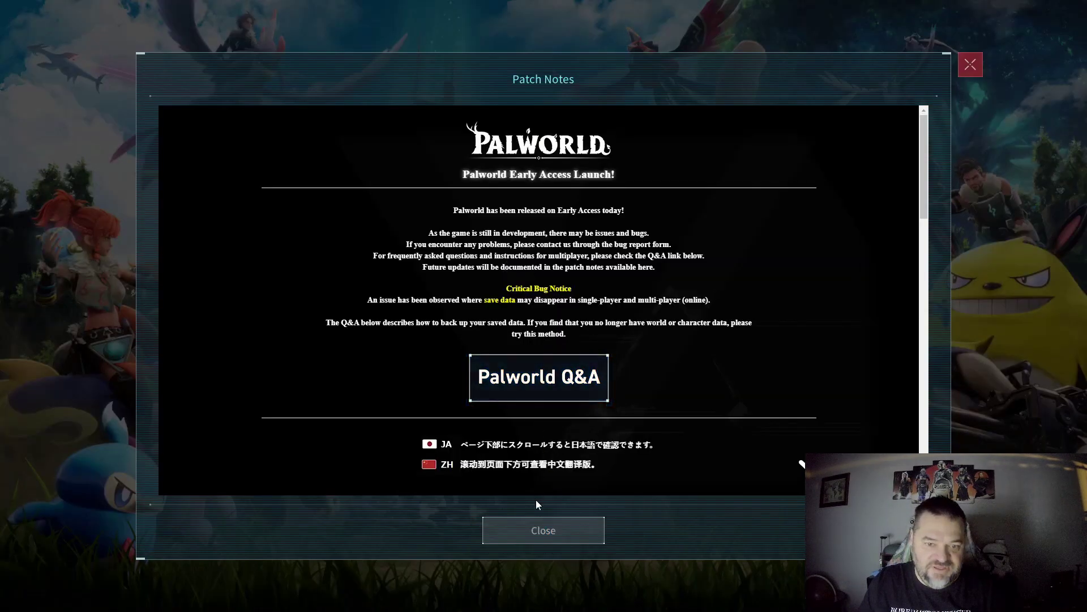
Step: Dismiss the patch notes and bring up Recent Servers in the multiplayer server browser
click(545, 521)
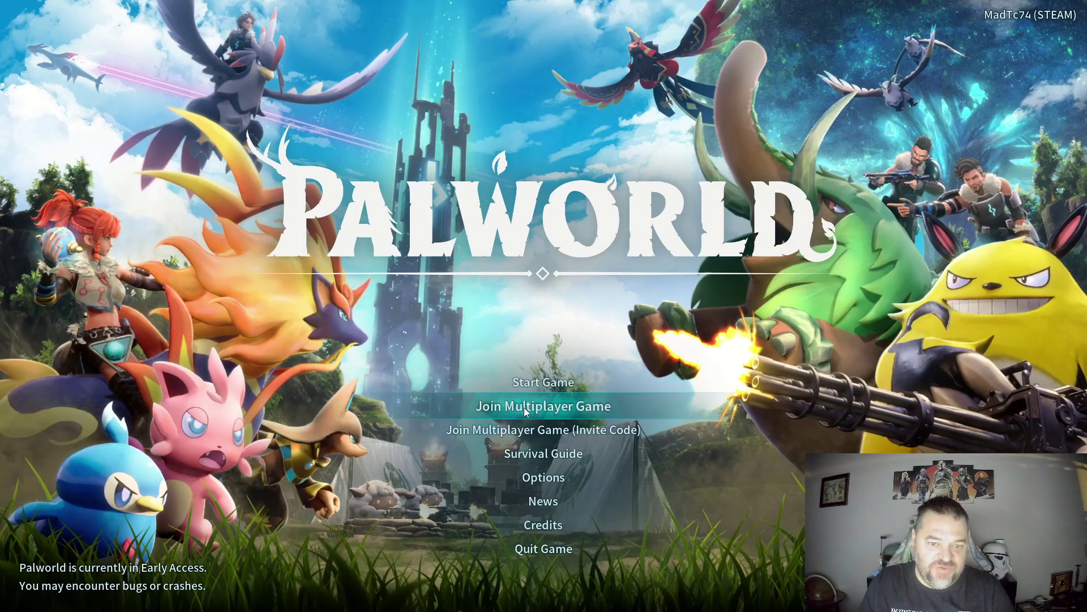
click(524, 407)
click(547, 413)
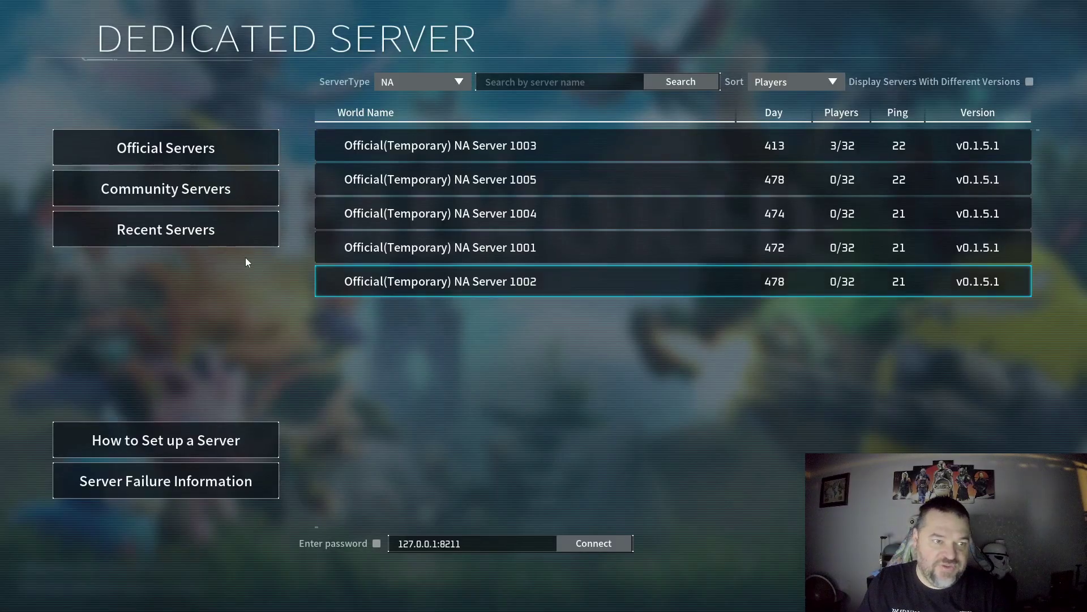
click(178, 236)
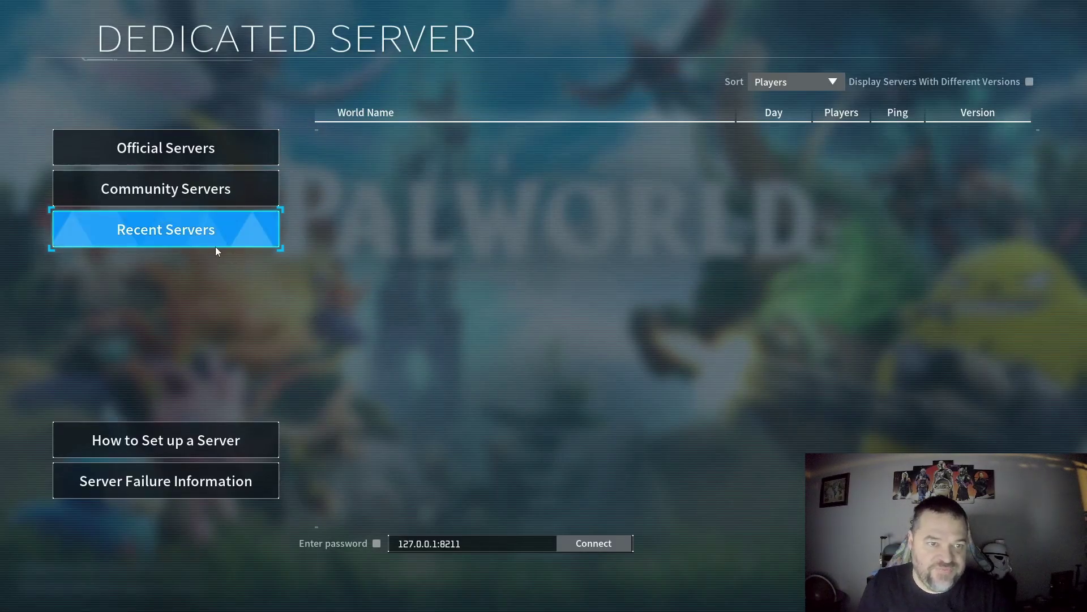
Step: Connect to 192.168.2.79:8211 as a password-protected server and submit the server password
double_click(437, 544)
key(ctrl+v)
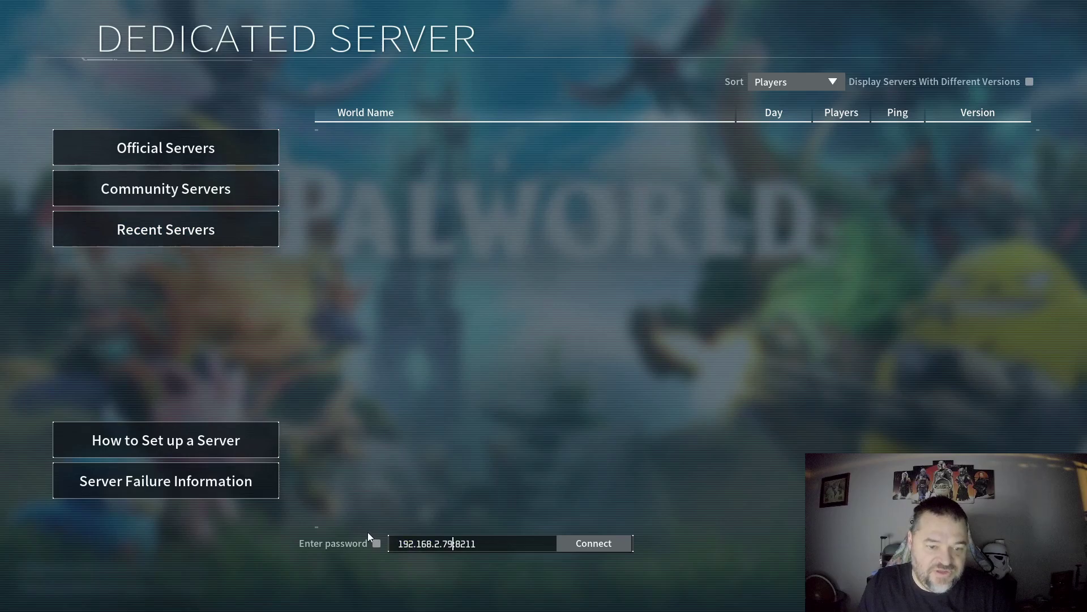
click(450, 541)
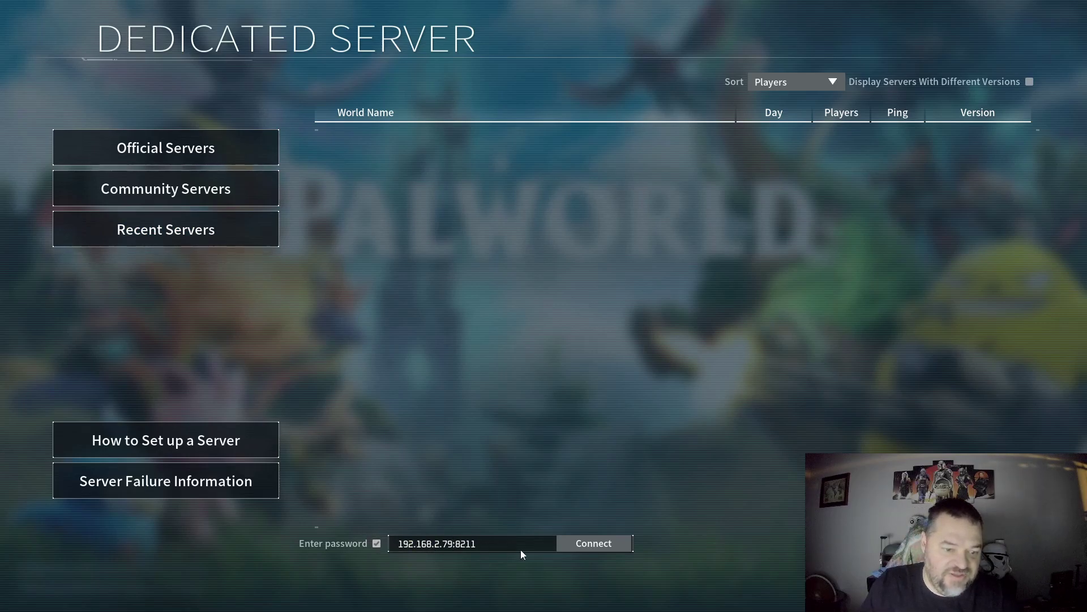
click(601, 545)
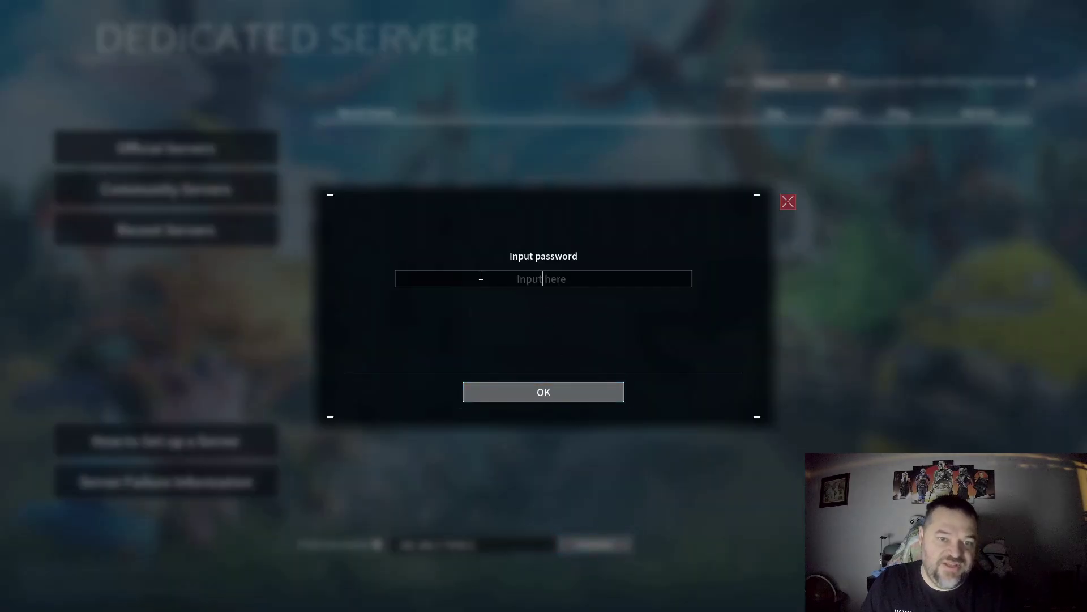
text(Docker)
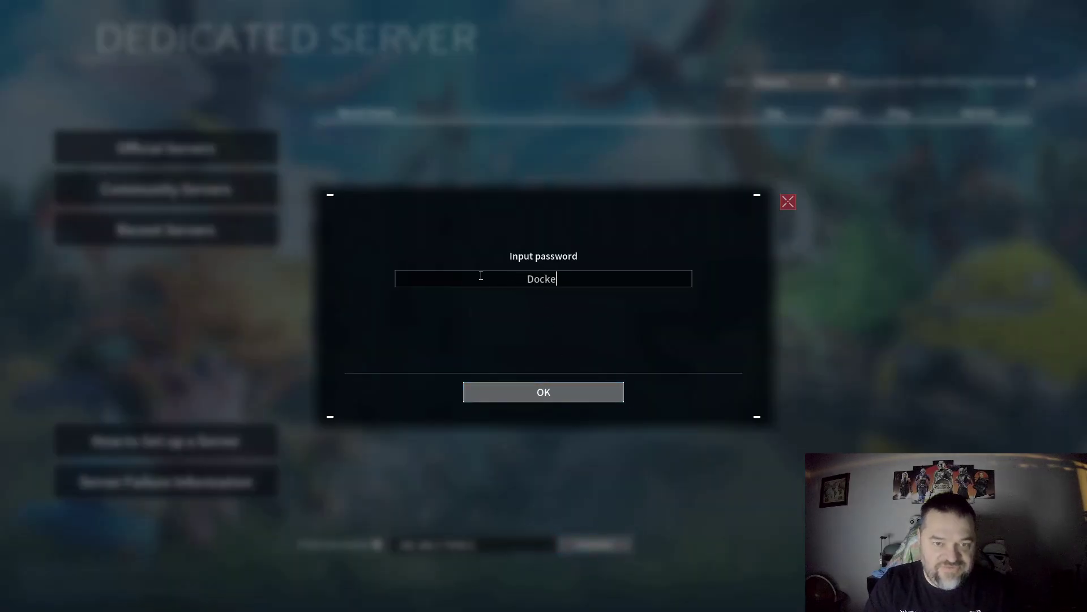
click(525, 396)
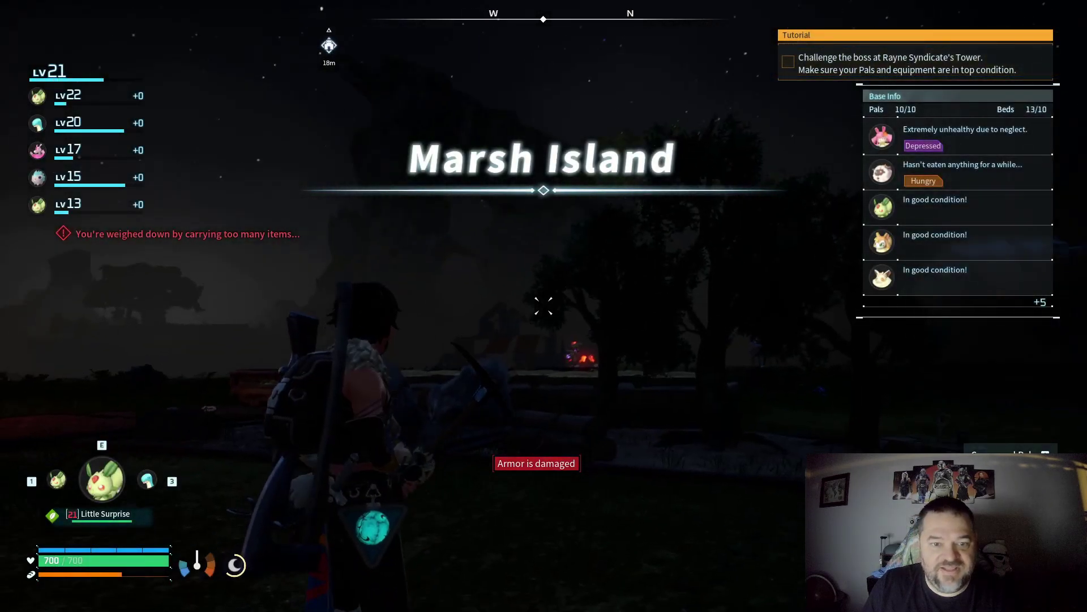
Step: Walk around the Marsh Island base, checking the barn, tower and its 10 Pals
key(w)
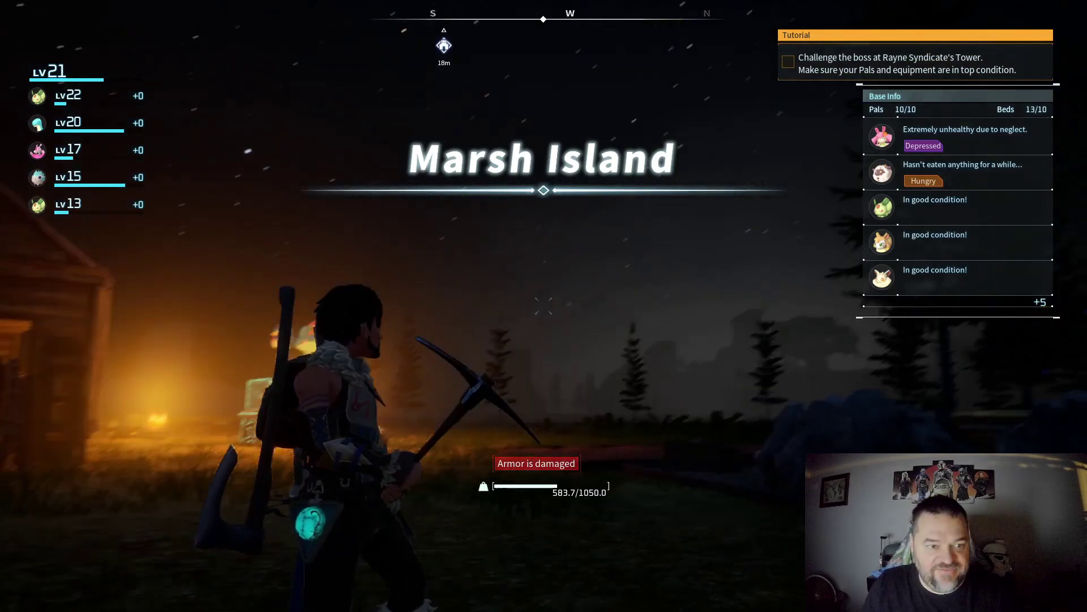
key(w)
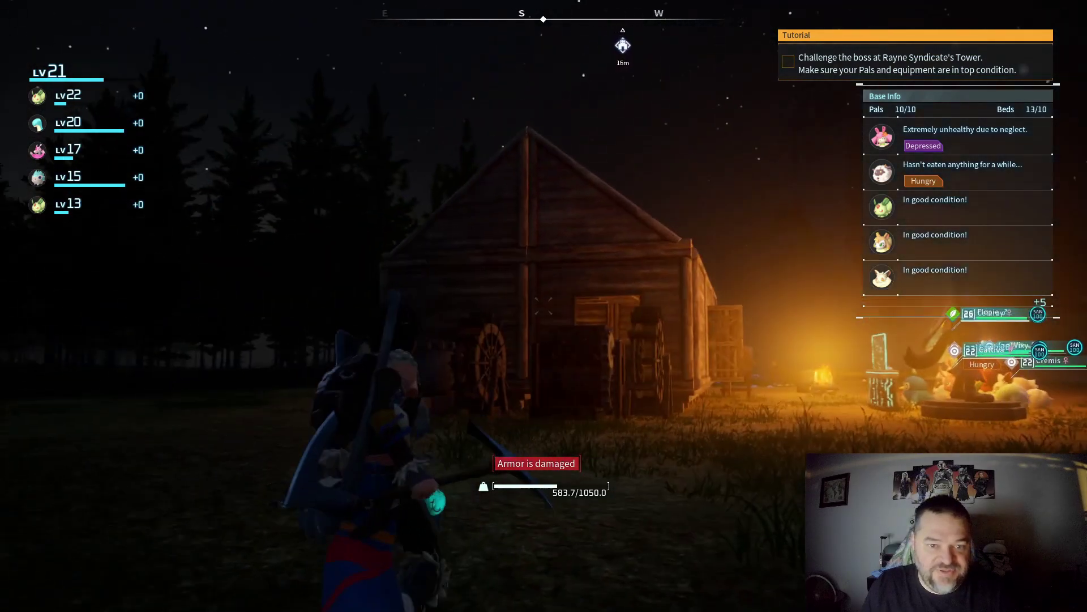
key(w)
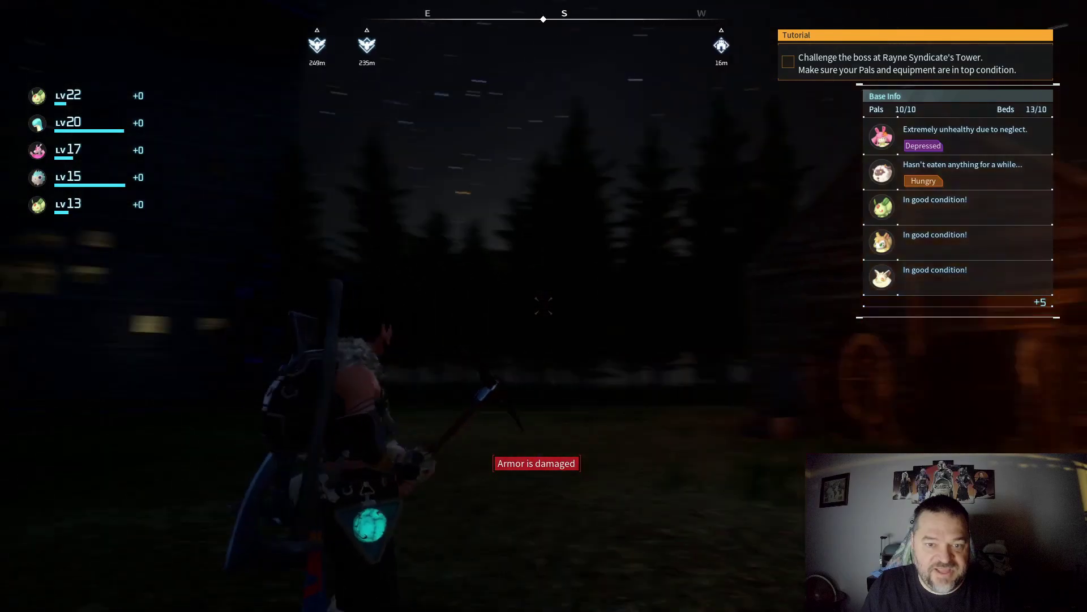
key(w)
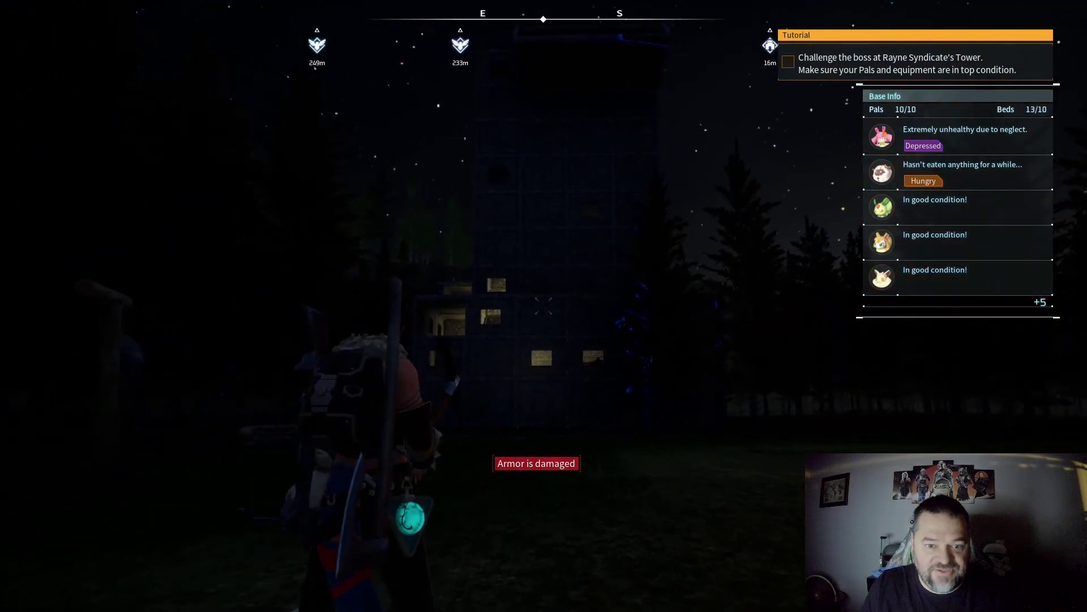
key(a)
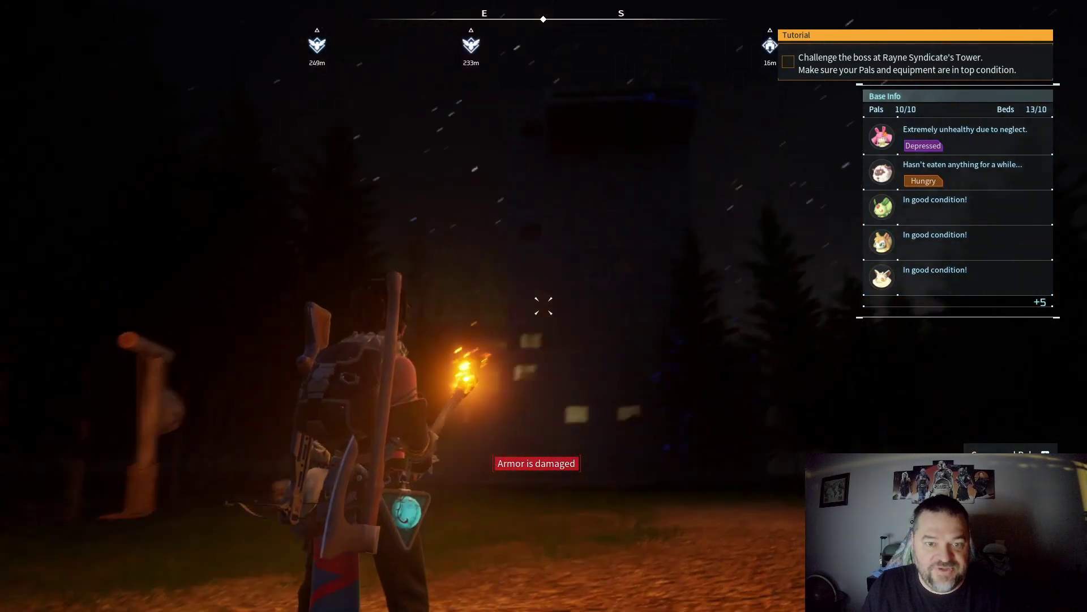
key(w)
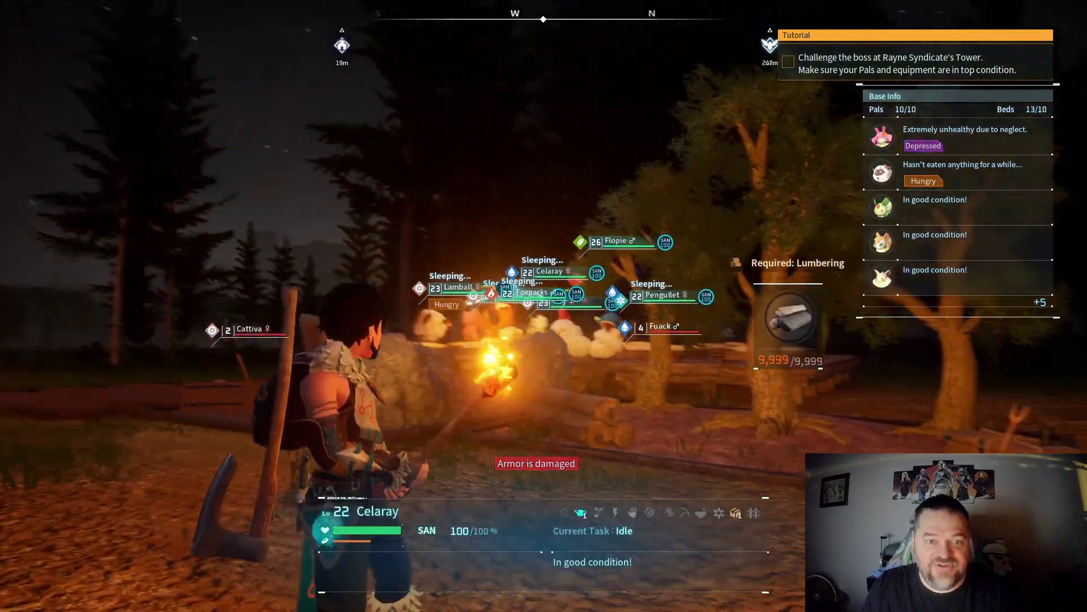
key(s)
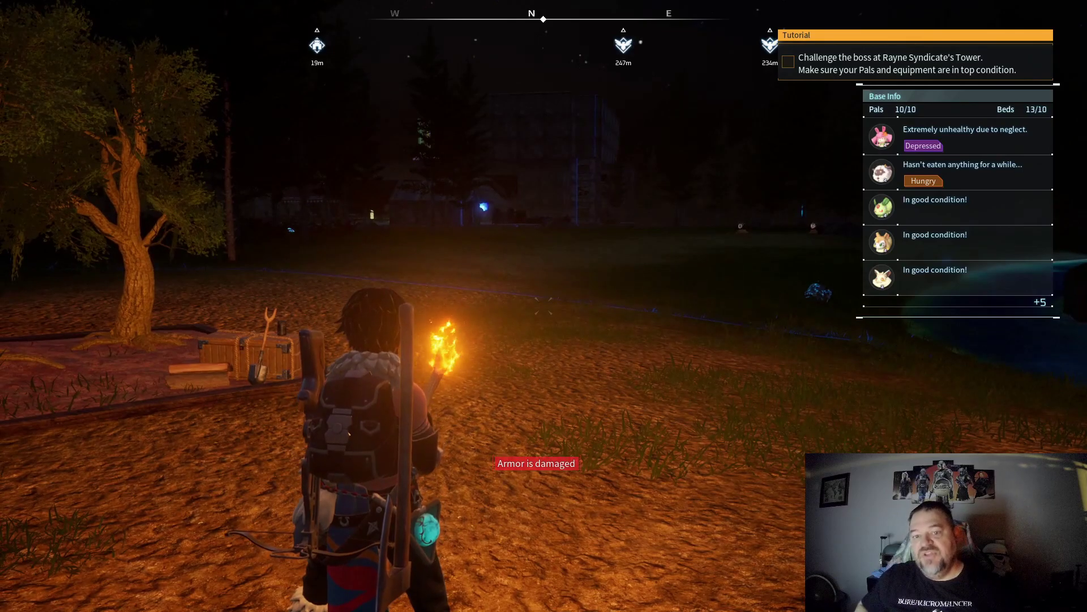